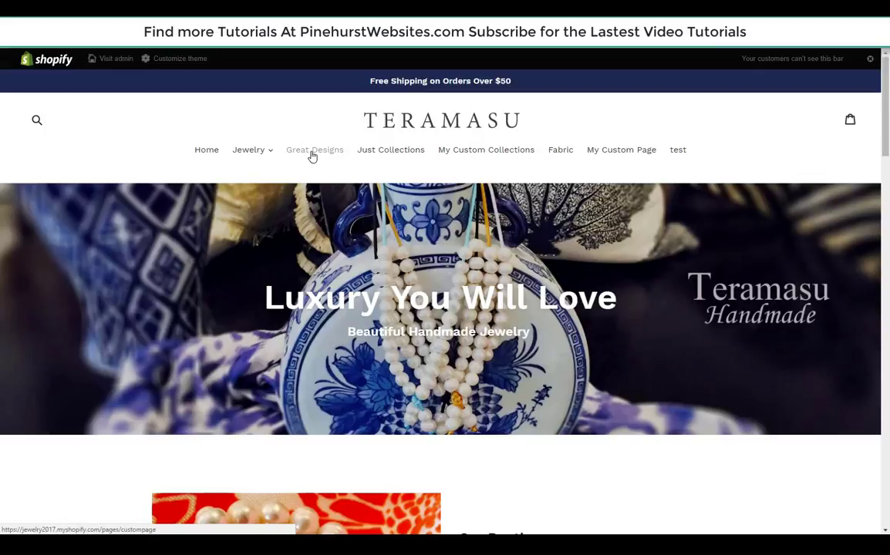
Open the Main menu for editing from the online store's navigation settings.
click(258, 155)
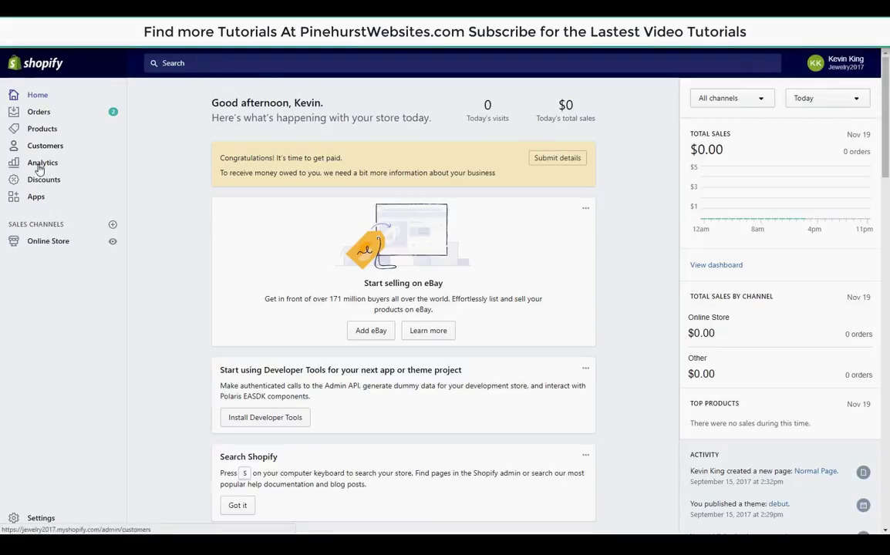
click(46, 242)
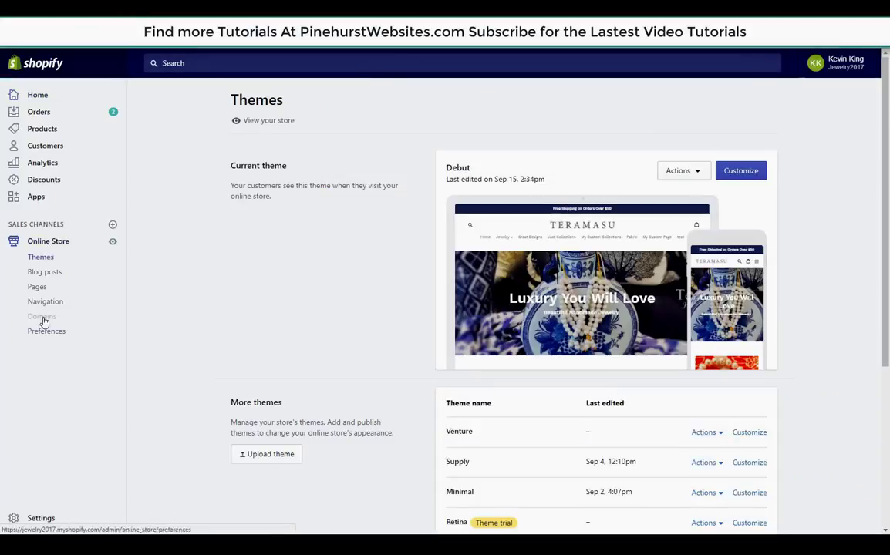
click(44, 308)
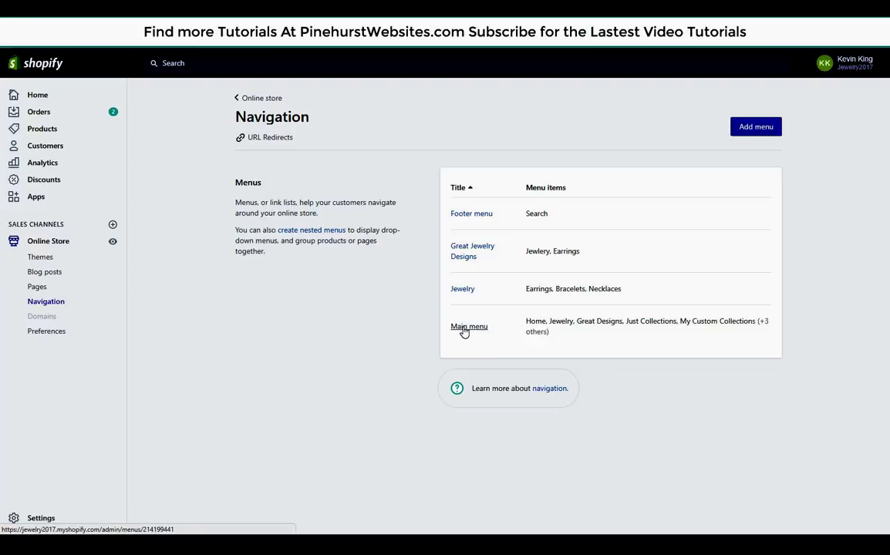
click(464, 328)
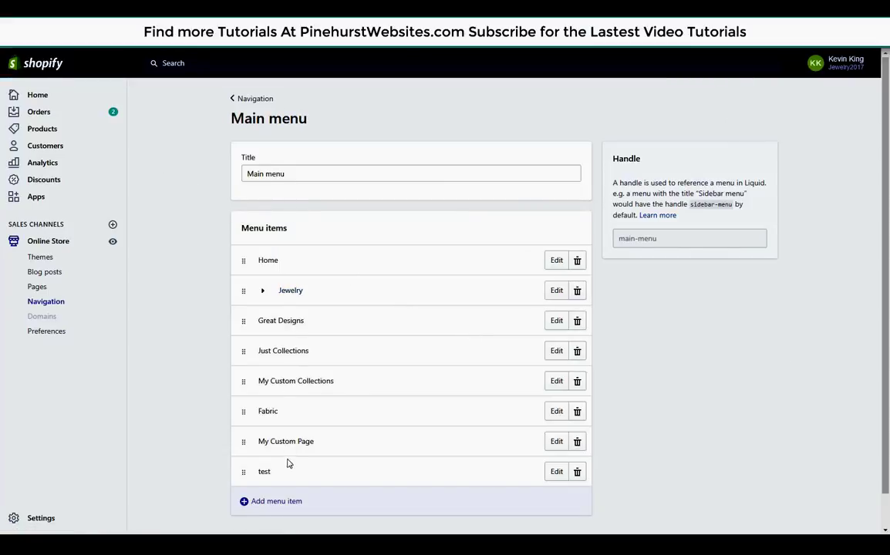
Add a main menu item named "New Drop Down" that links to Home.
click(248, 508)
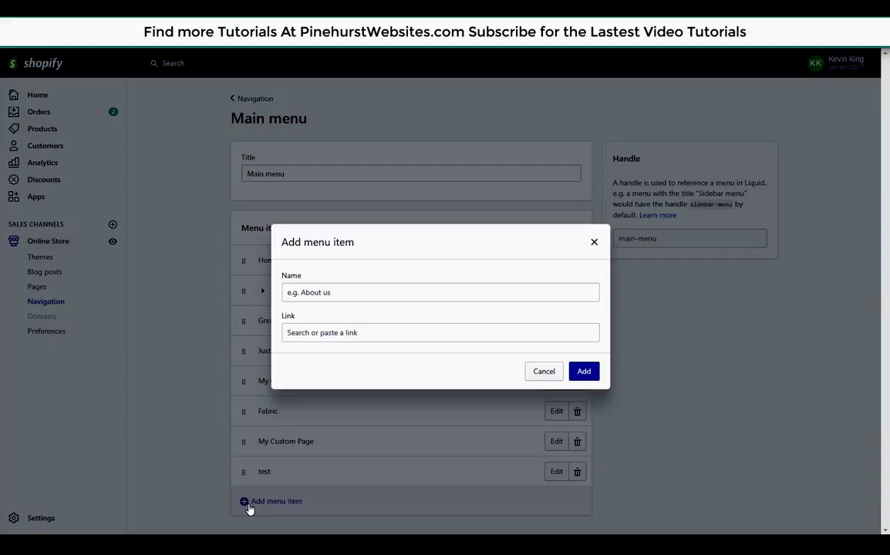
click(317, 294)
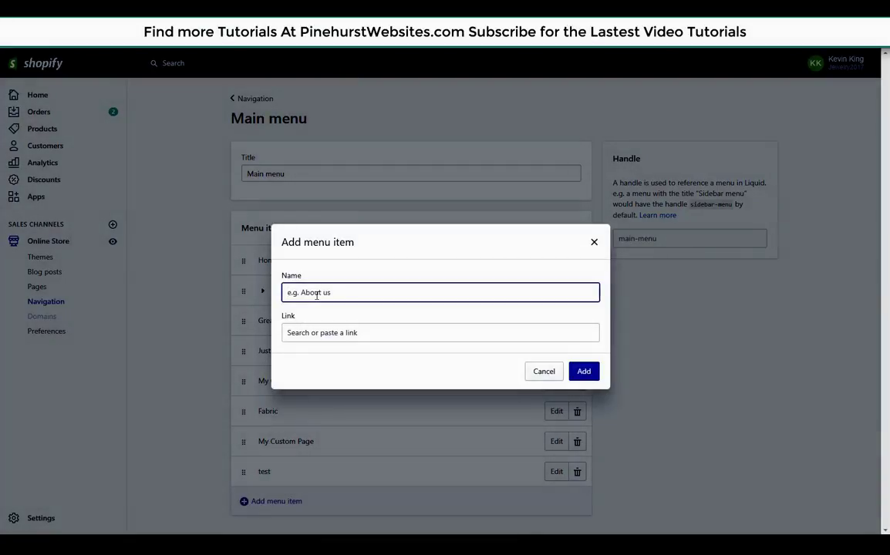
text(New )
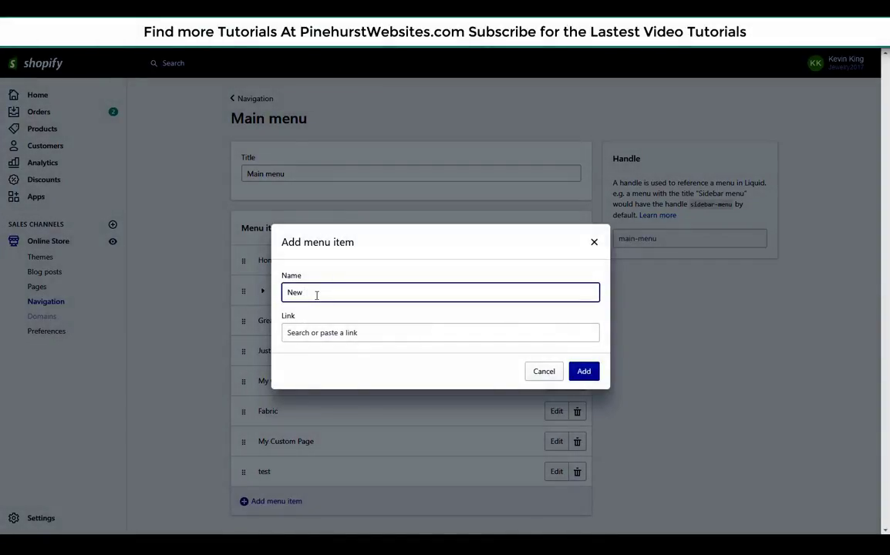
text(Drop Down)
click(339, 331)
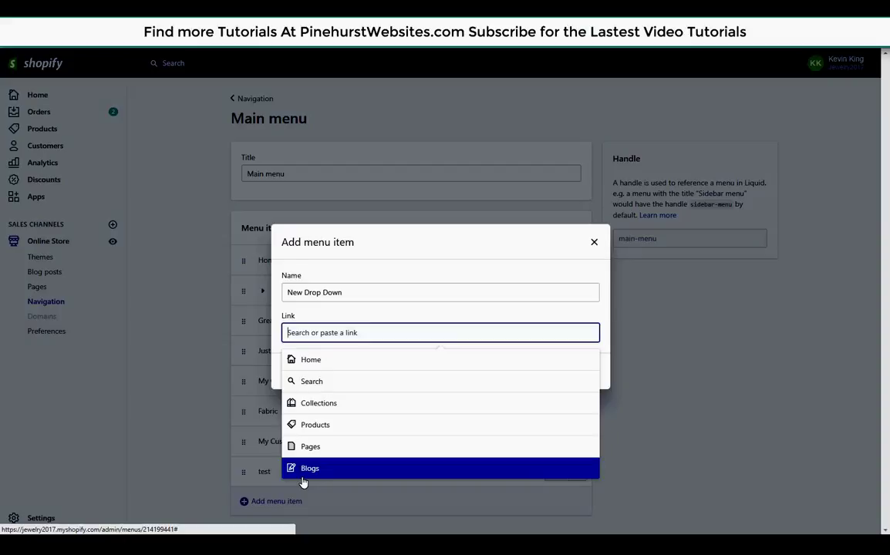
click(329, 359)
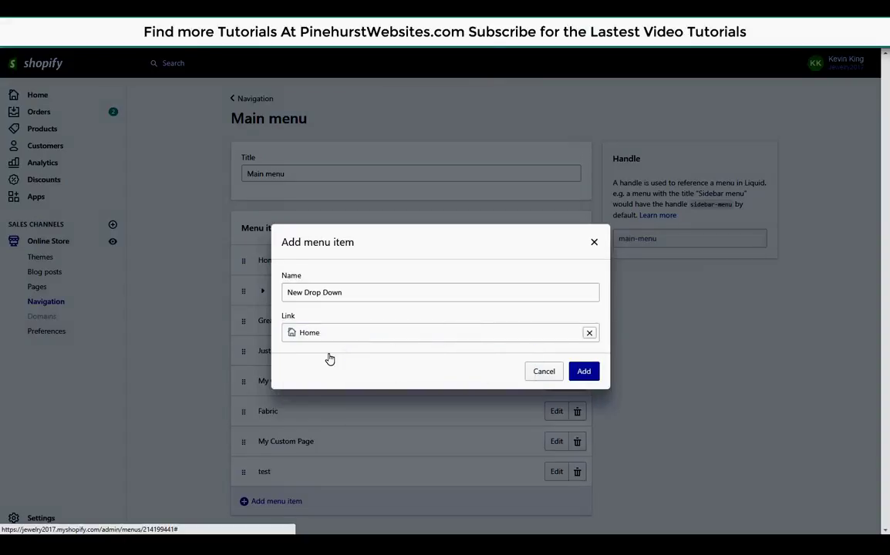
click(583, 371)
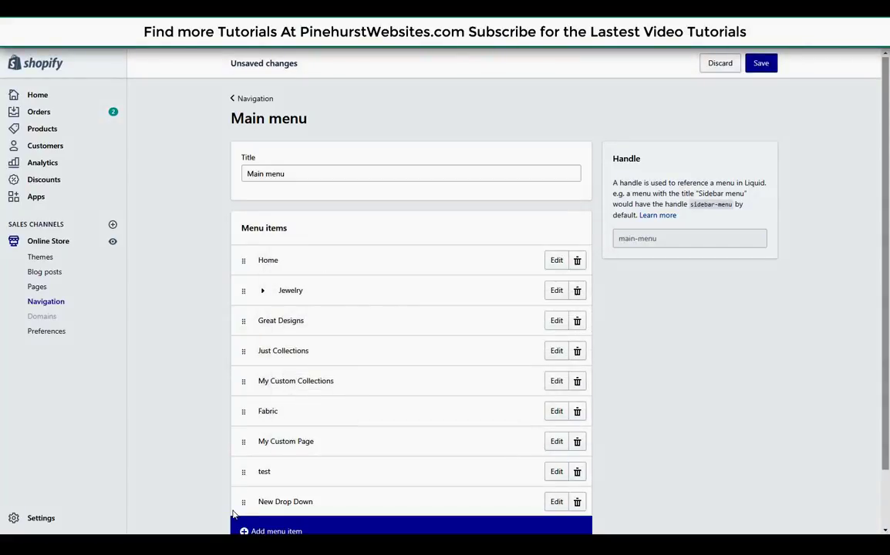
Nest New Drop Down under Jewelry, directly after Necklaces at the same level, and save the menu.
scroll(240, 501, down, 1)
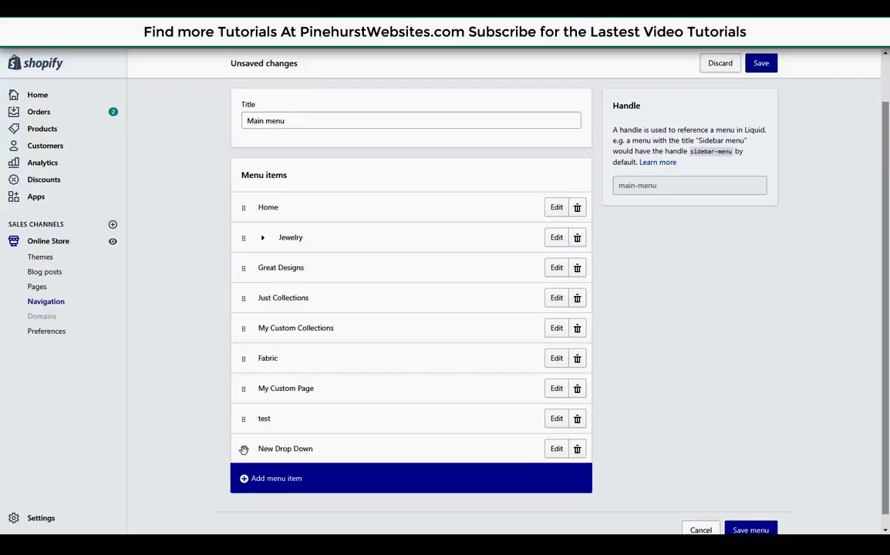
drag(243, 449, 277, 347)
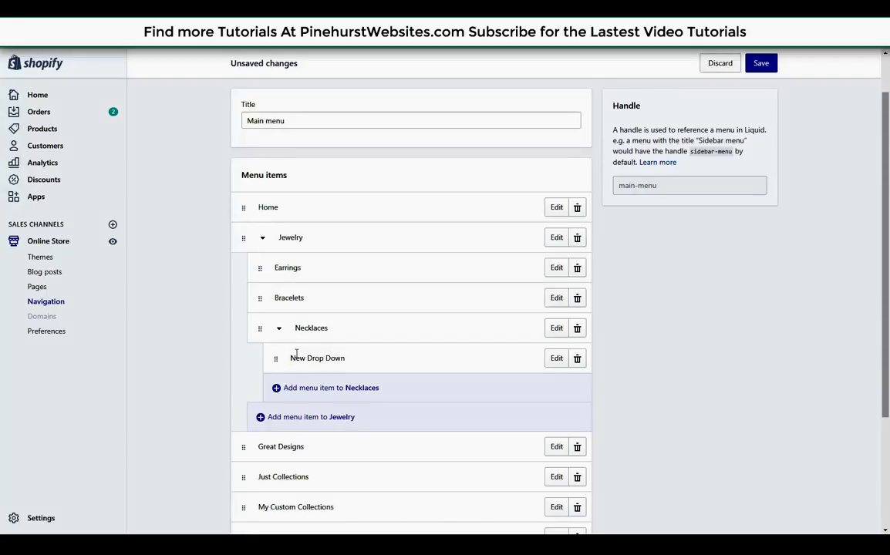
drag(272, 358, 237, 346)
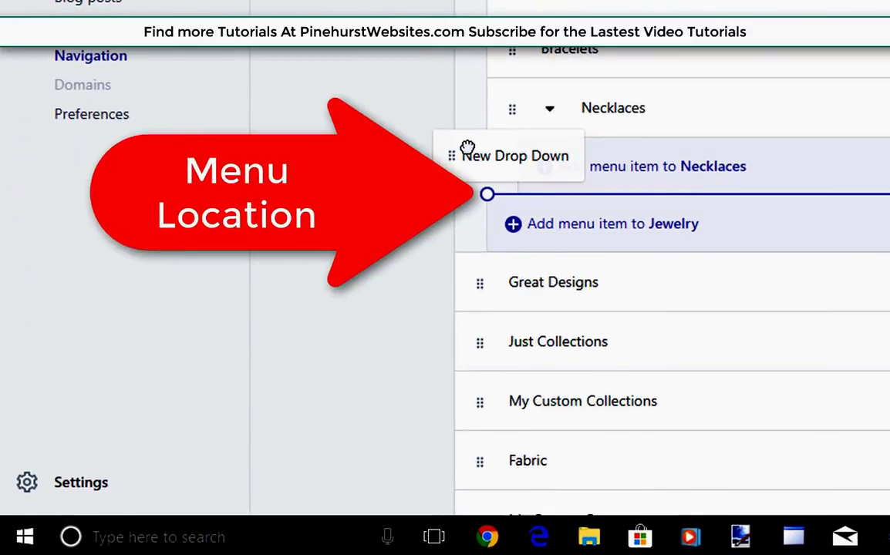
drag(467, 147, 516, 150)
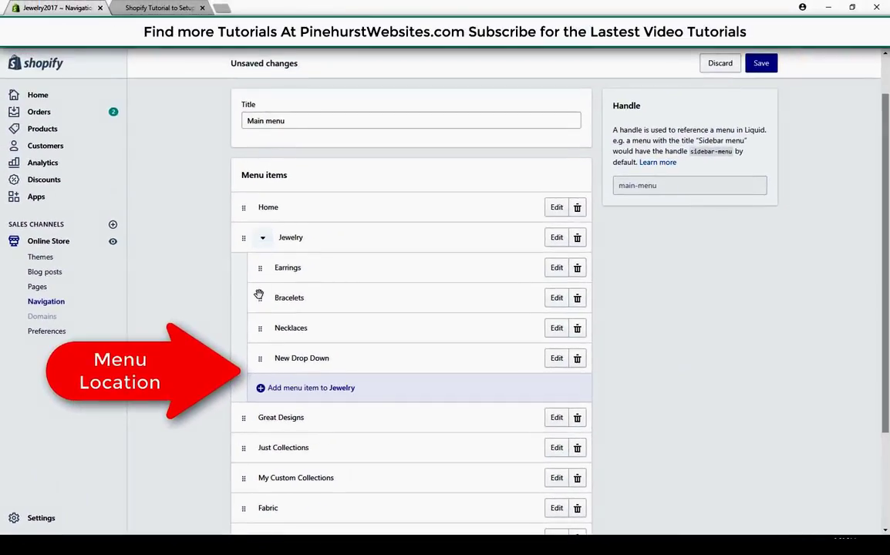
click(753, 68)
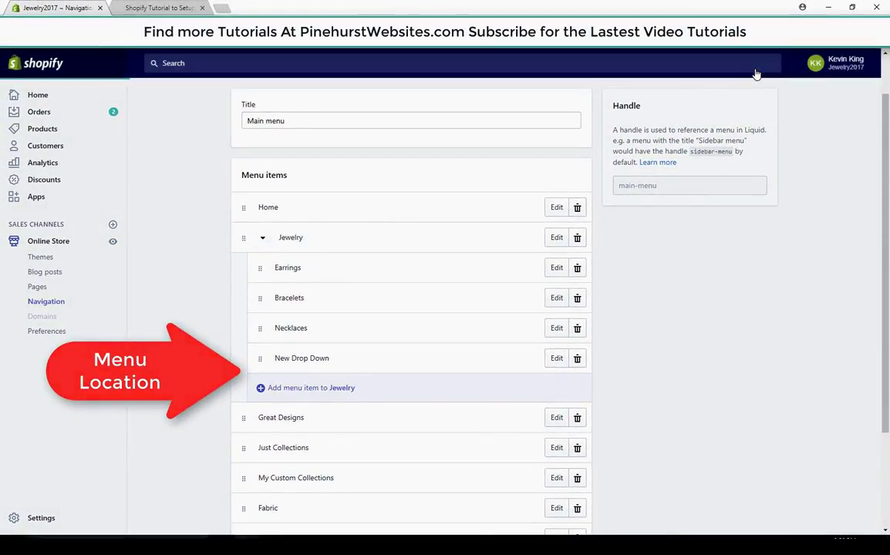
Check the Jewelry drop-down on the storefront and follow its New Drop Down link.
click(154, 7)
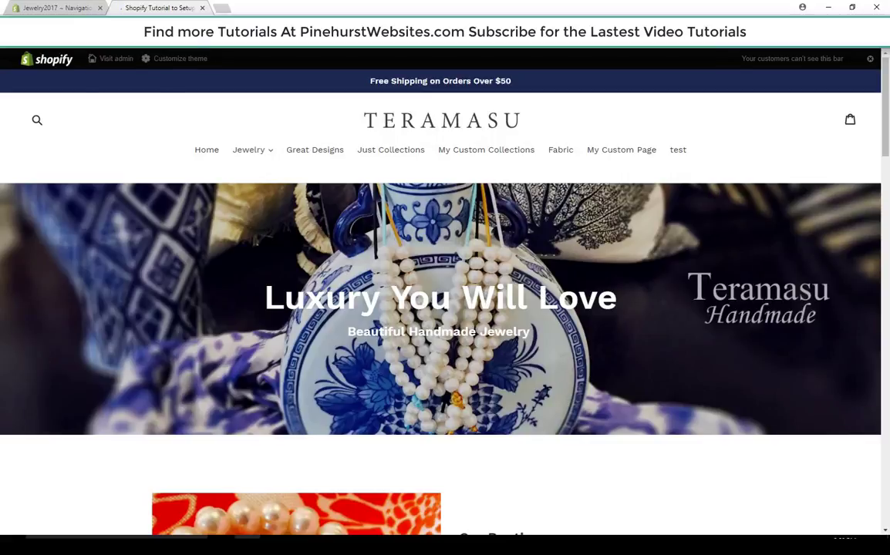
click(245, 152)
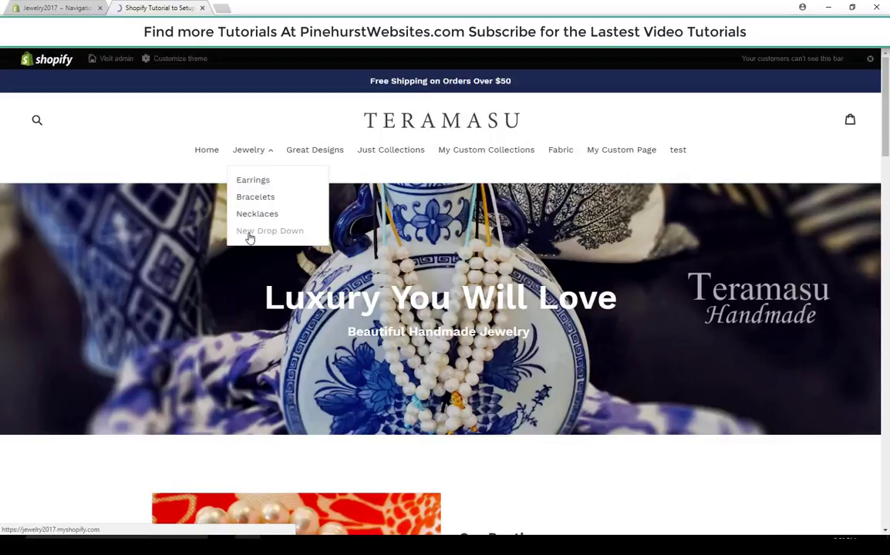
click(249, 233)
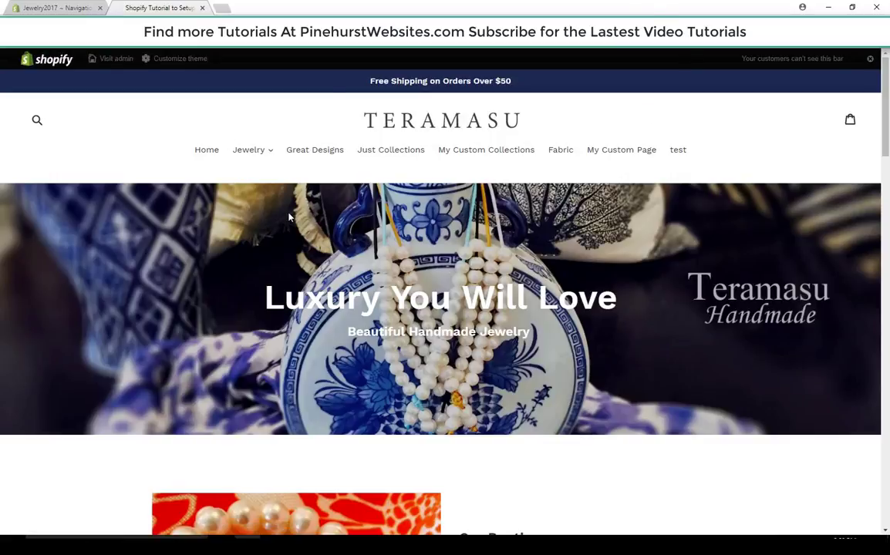
Back in the main menu editor, nest New Drop Down one level deeper under Necklaces and save the menu.
click(45, 7)
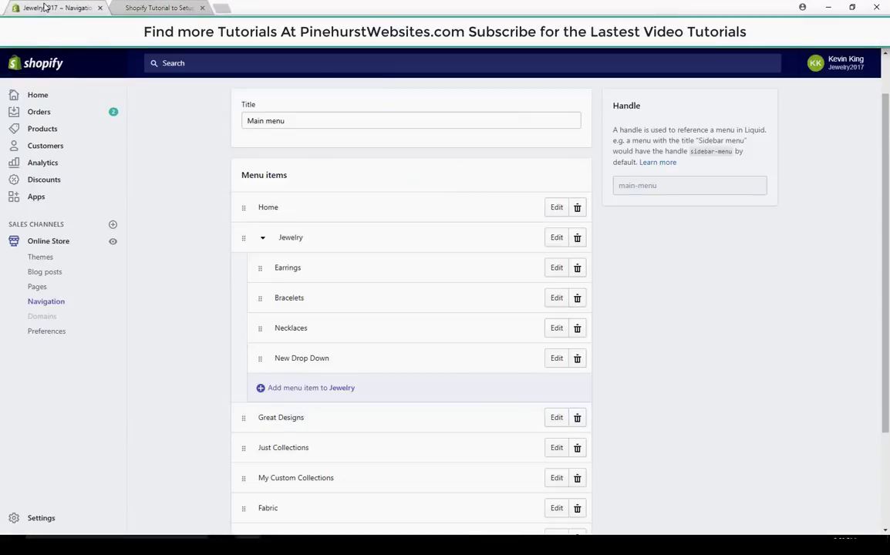
click(267, 397)
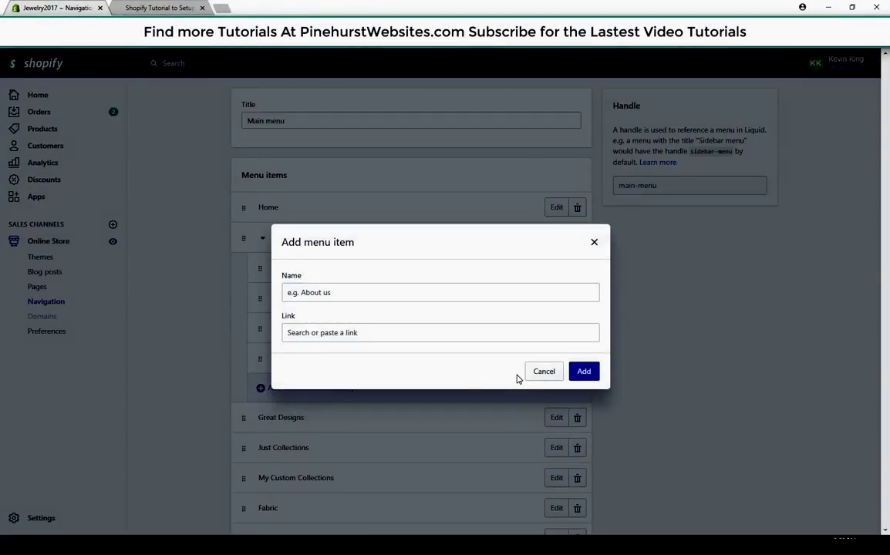
click(540, 372)
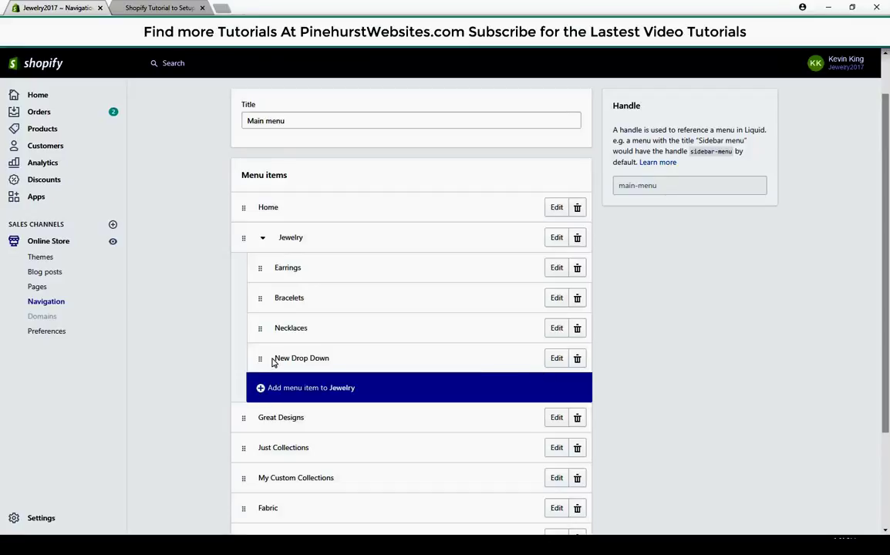
drag(261, 358, 290, 349)
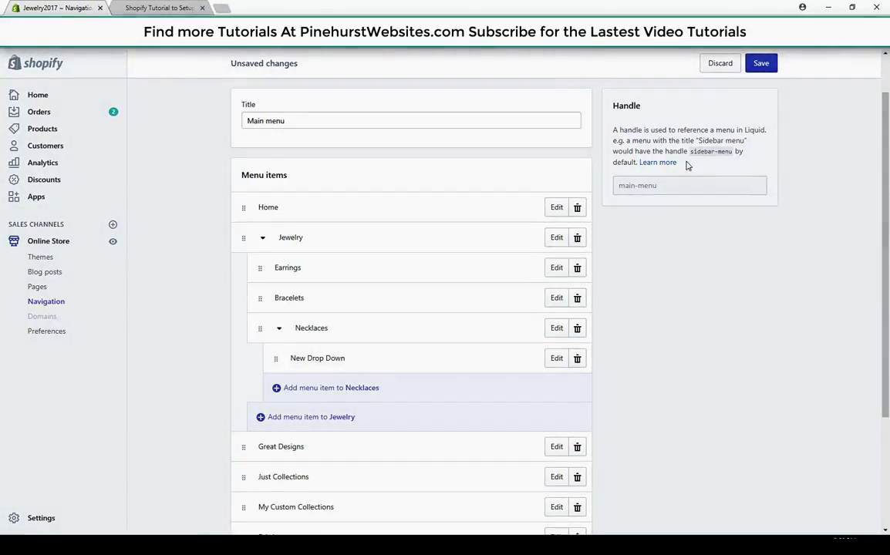
click(760, 63)
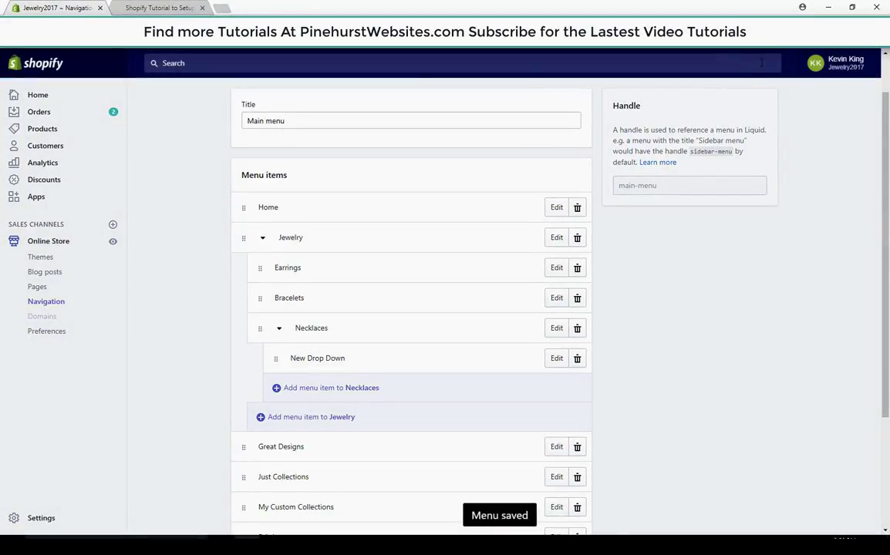
Inspect the storefront's Jewelry drop-down for the third-level item and return to the main menu's item list.
click(159, 8)
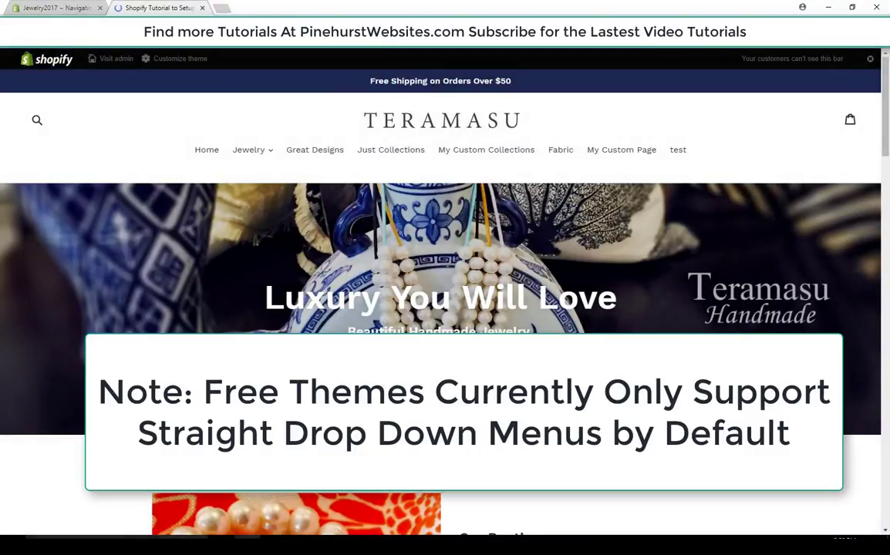
click(250, 152)
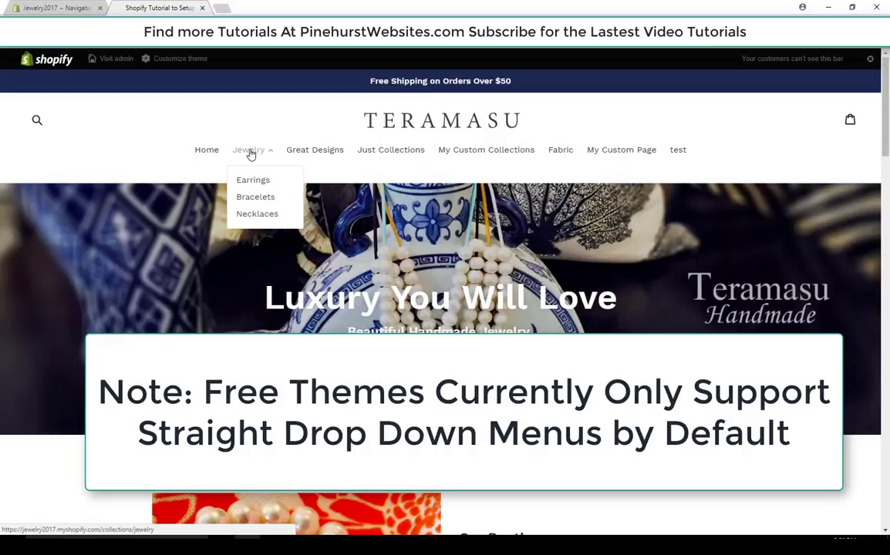
click(48, 6)
scroll(202, 326, down, 2)
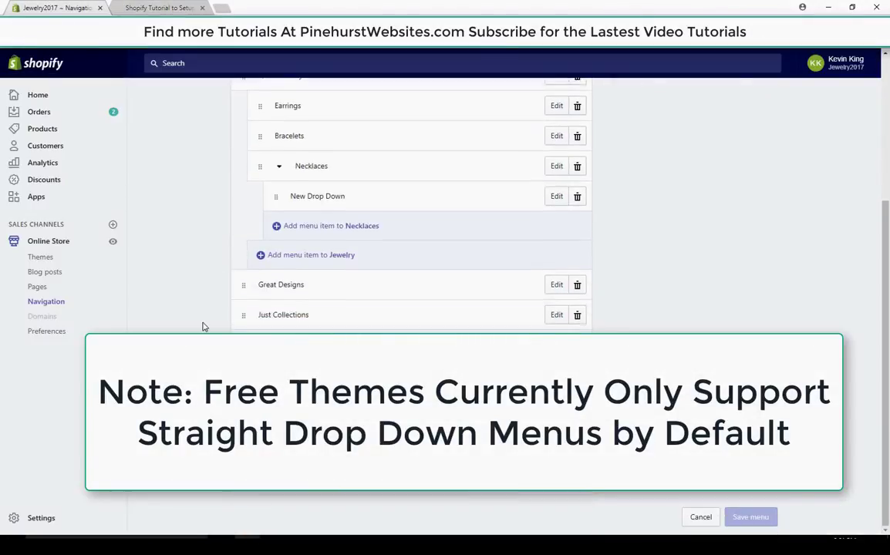
scroll(200, 326, up, 3)
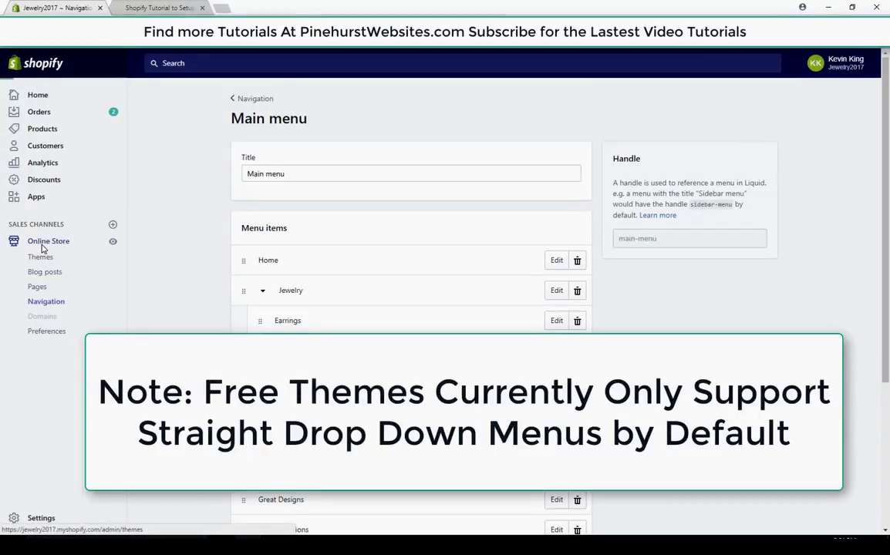
Open the Retina trial theme in the theme customizer and inspect the items nested in its Jewelry drop-down.
click(41, 255)
scroll(362, 302, down, 5)
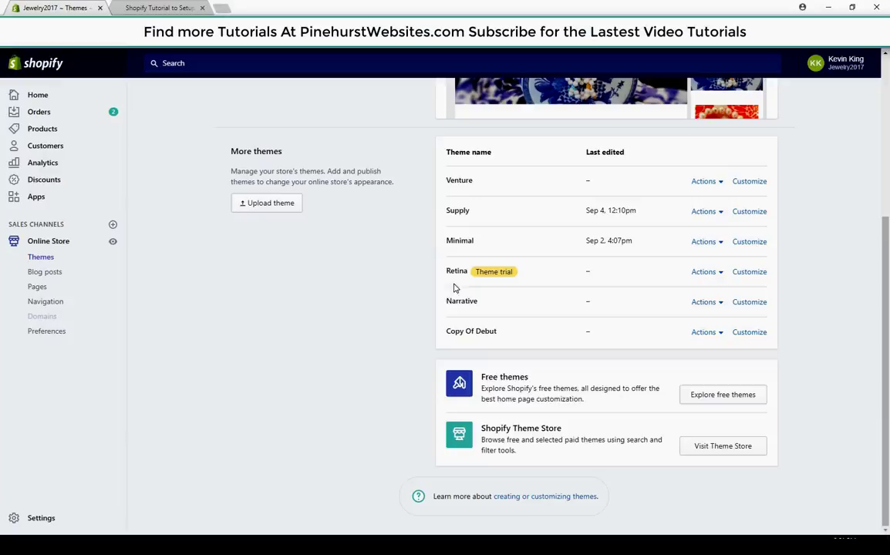
click(740, 276)
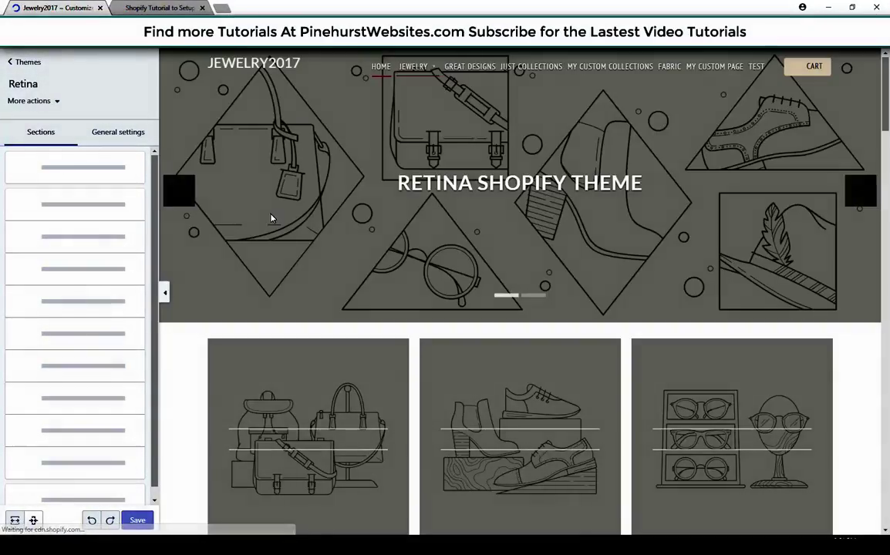
mouse_move(429, 67)
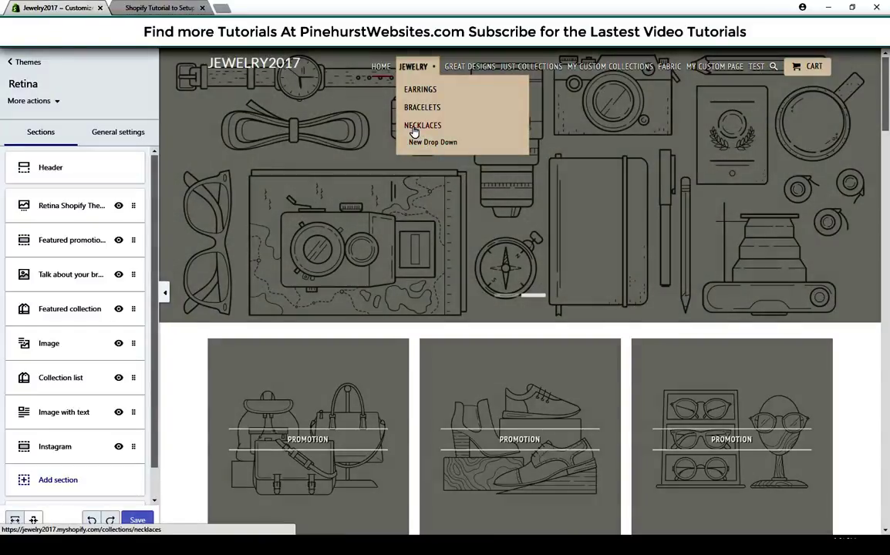
click(413, 131)
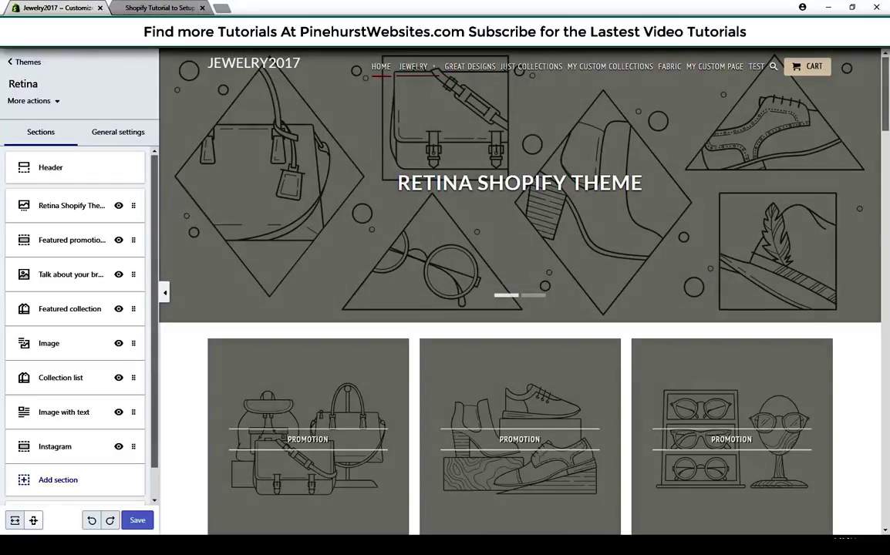
Open the current Debut theme's customizer, examine its Jewelry drop-down for comparison, and return to the theme list.
click(9, 62)
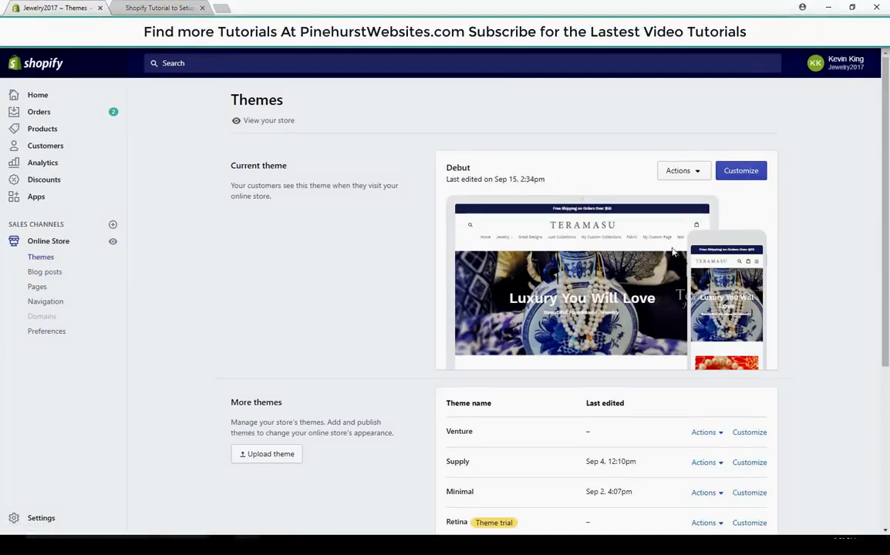
click(739, 172)
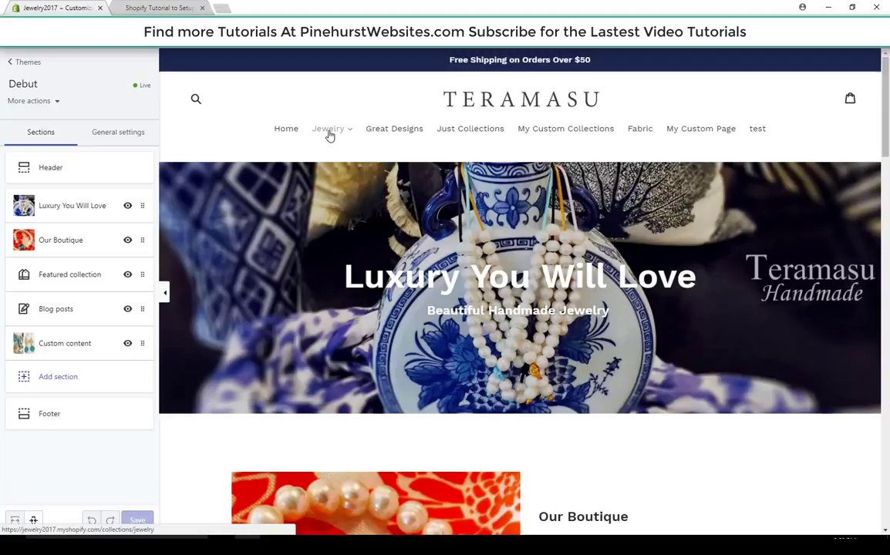
click(328, 131)
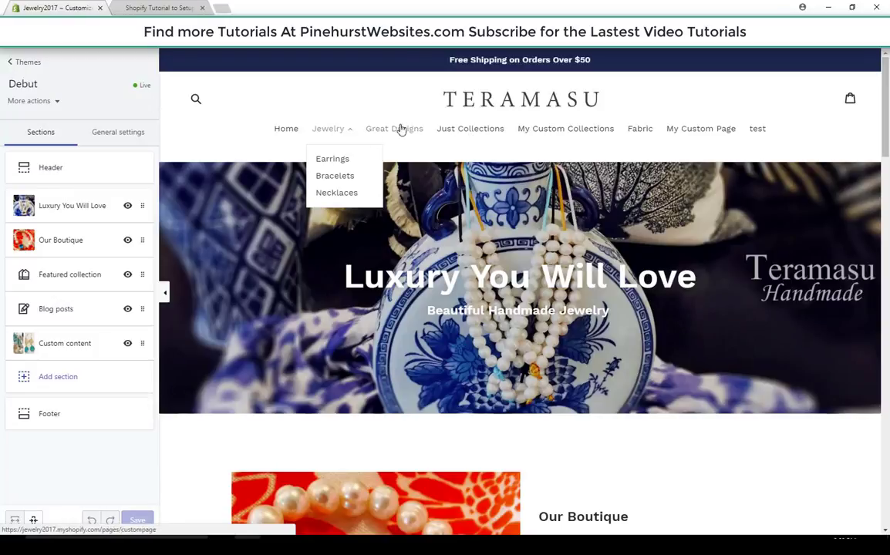
click(10, 65)
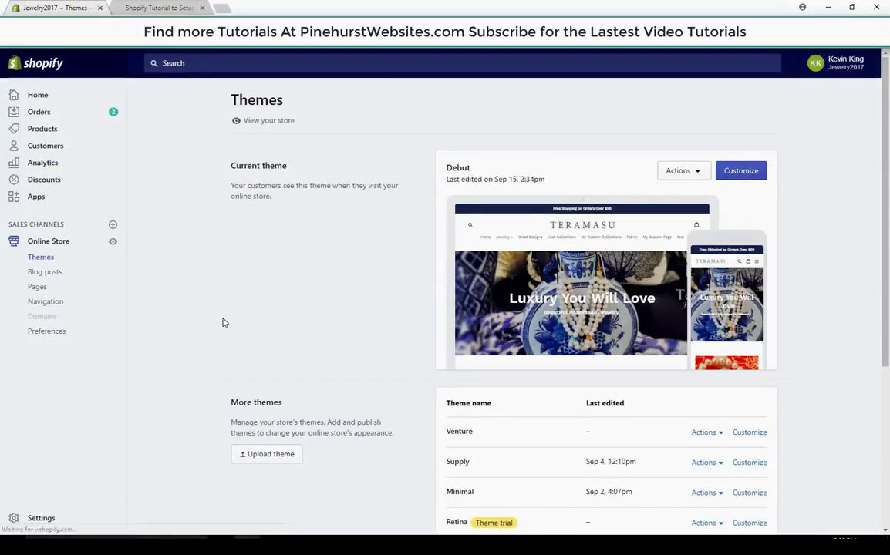
In the main menu, move New Drop Down out of Necklaces and Jewelry to the top level between Home and Jewelry.
click(33, 305)
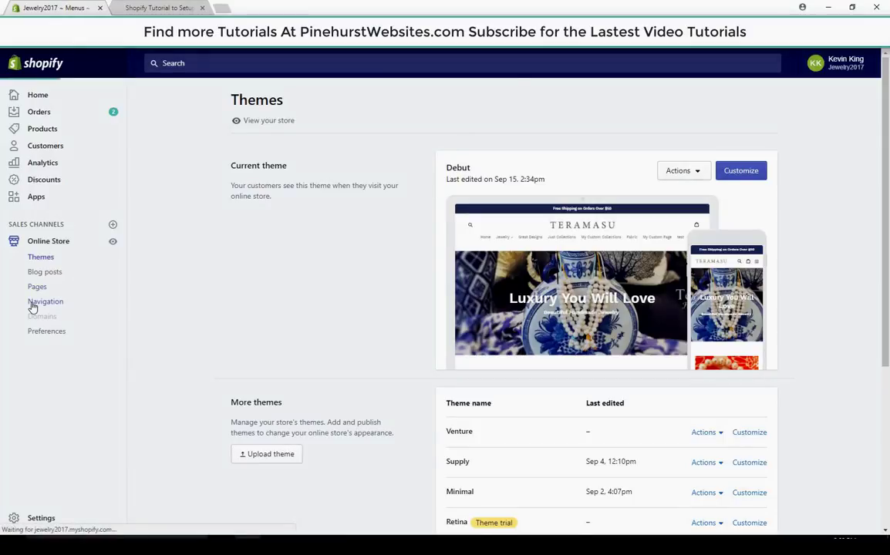
click(466, 332)
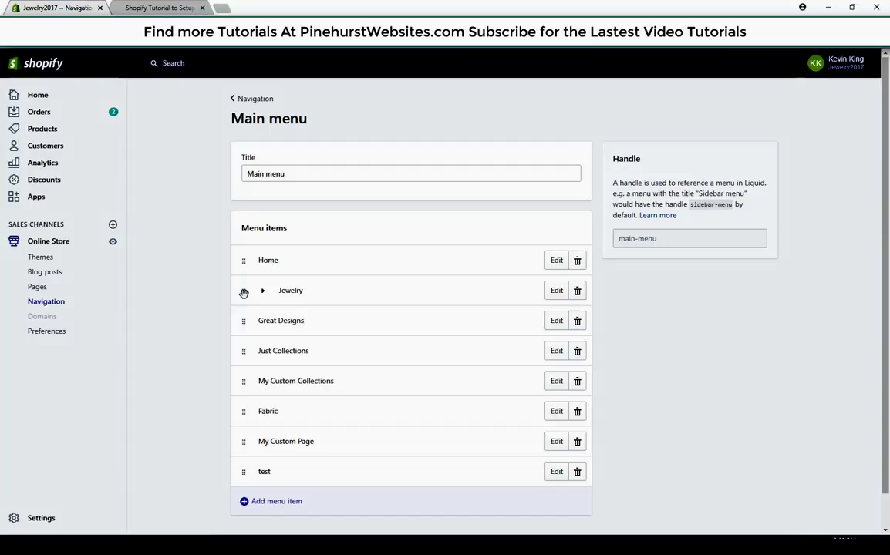
click(265, 293)
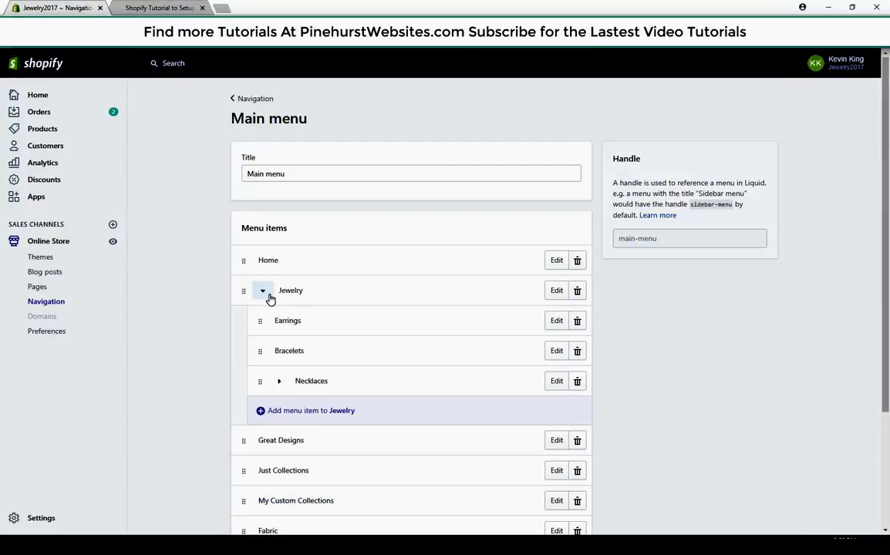
click(280, 381)
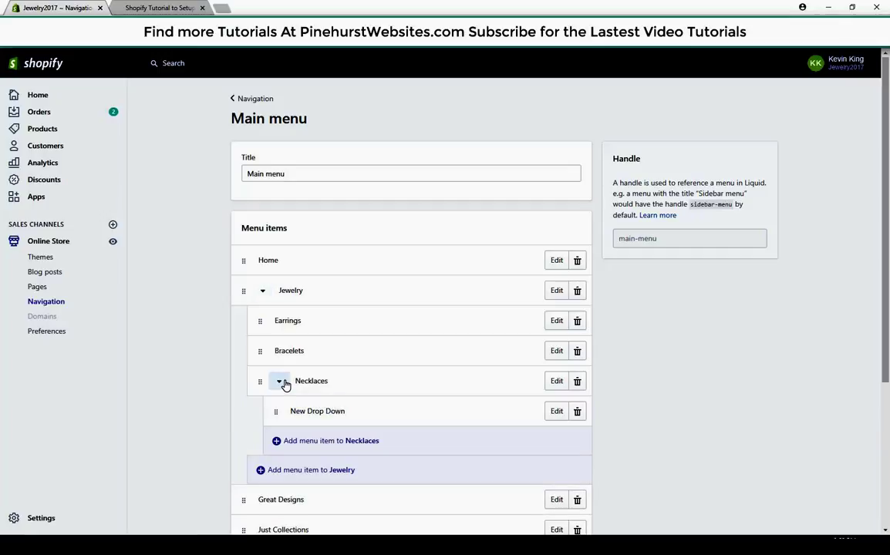
drag(276, 413, 261, 390)
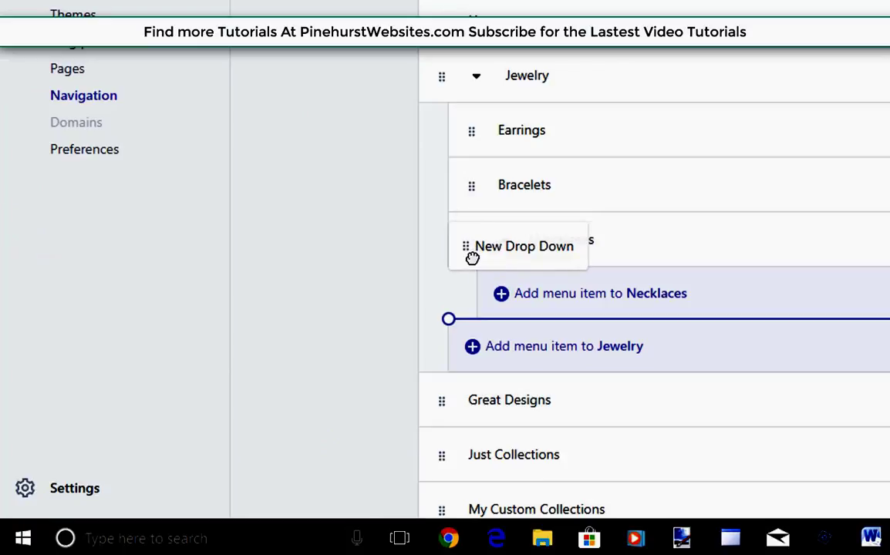
drag(472, 258, 475, 265)
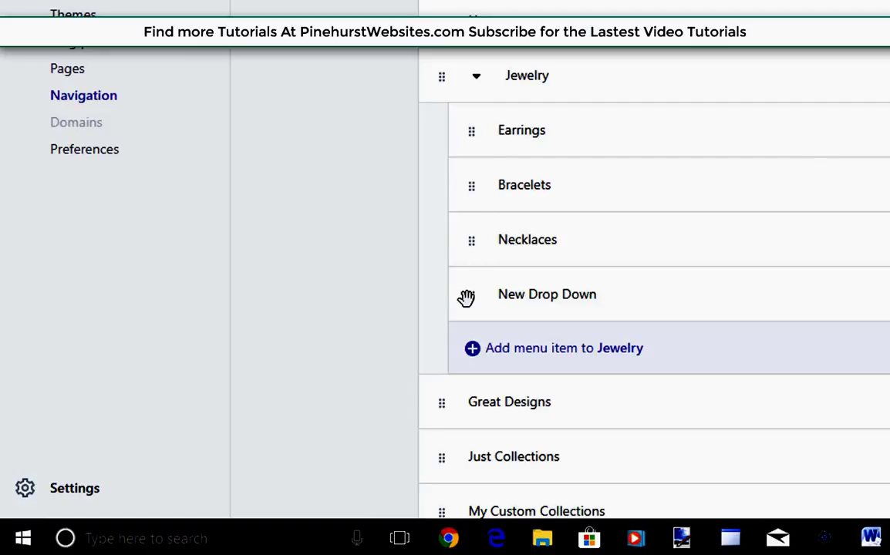
mouse_move(472, 294)
mouse_down()
mouse_move(517, 289)
mouse_move(447, 288)
mouse_move(455, 293)
mouse_up()
drag(468, 299, 417, 104)
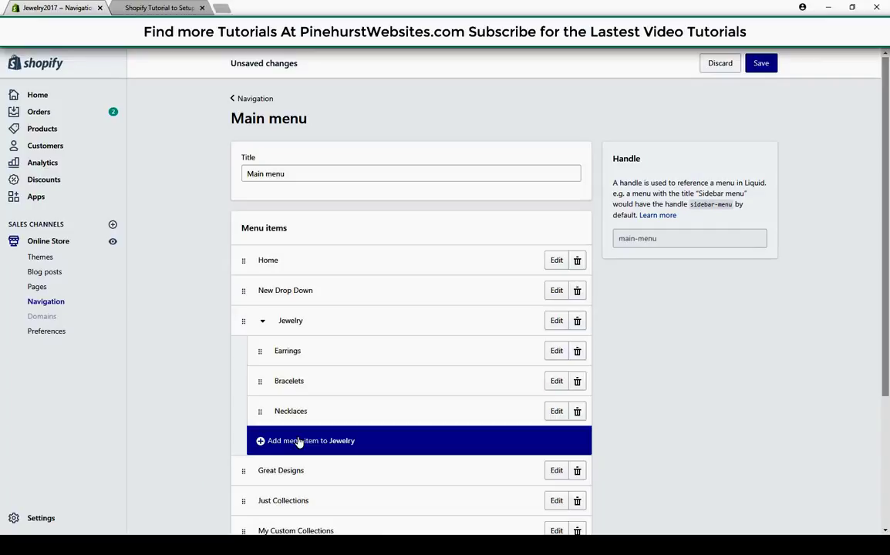
Add a menu item named Submenu1 linked to Home and nest it under New Drop Down.
scroll(297, 441, down, 3)
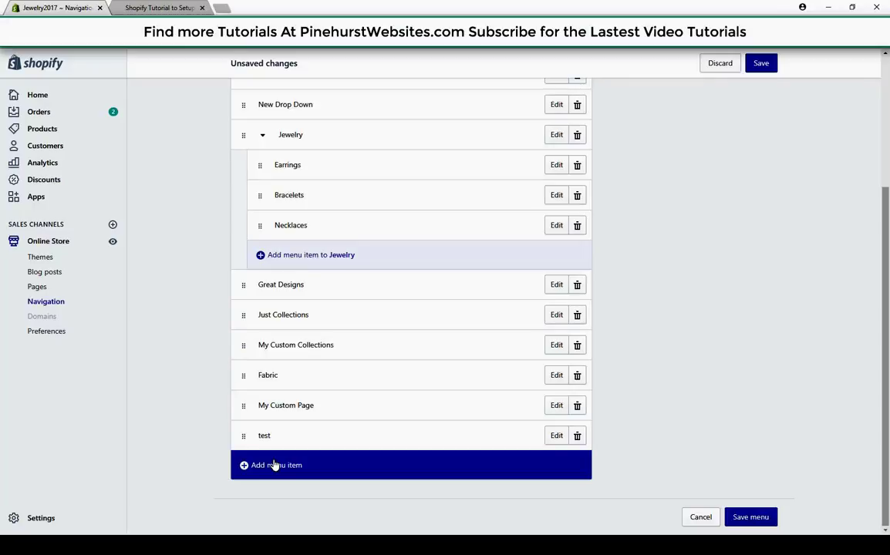
click(273, 465)
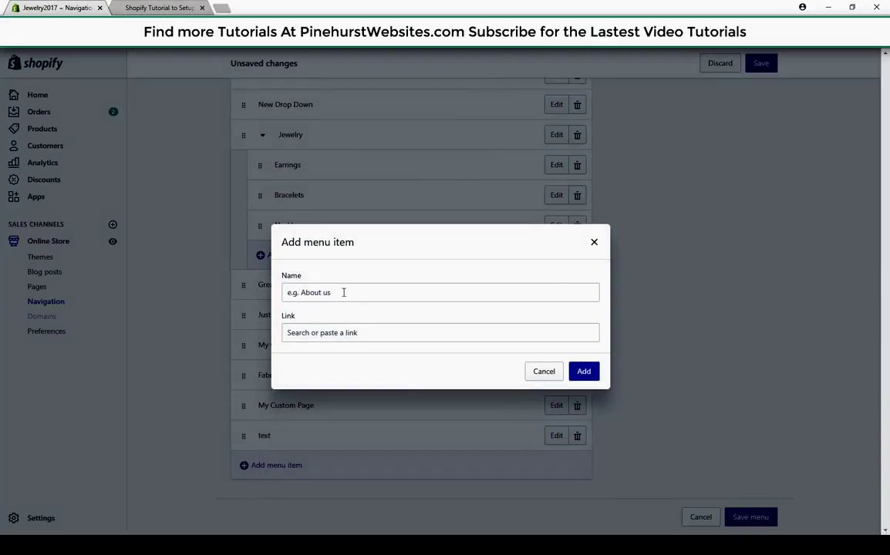
click(343, 293)
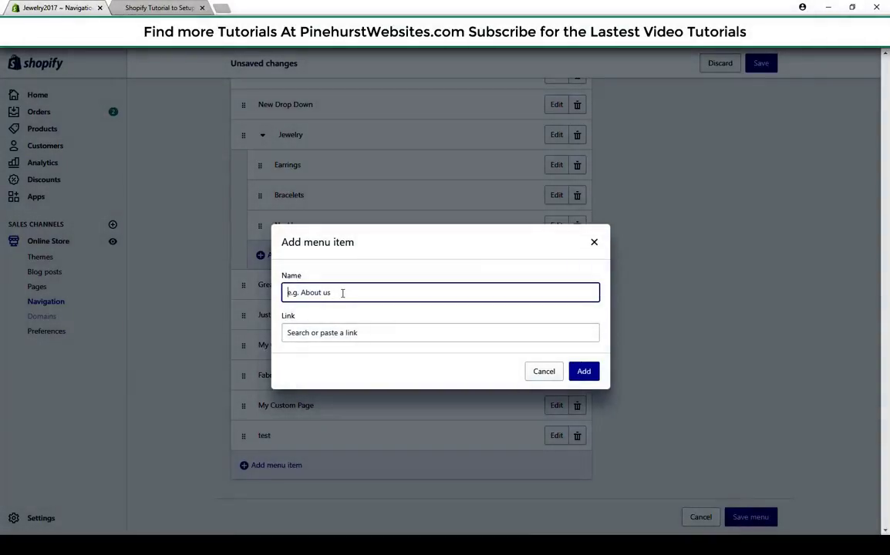
text(Submenu)
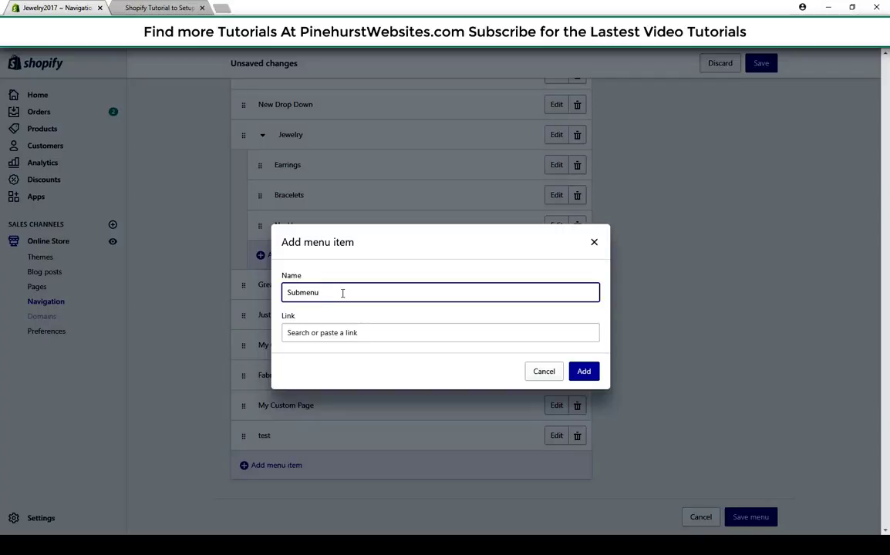
text(1)
click(347, 333)
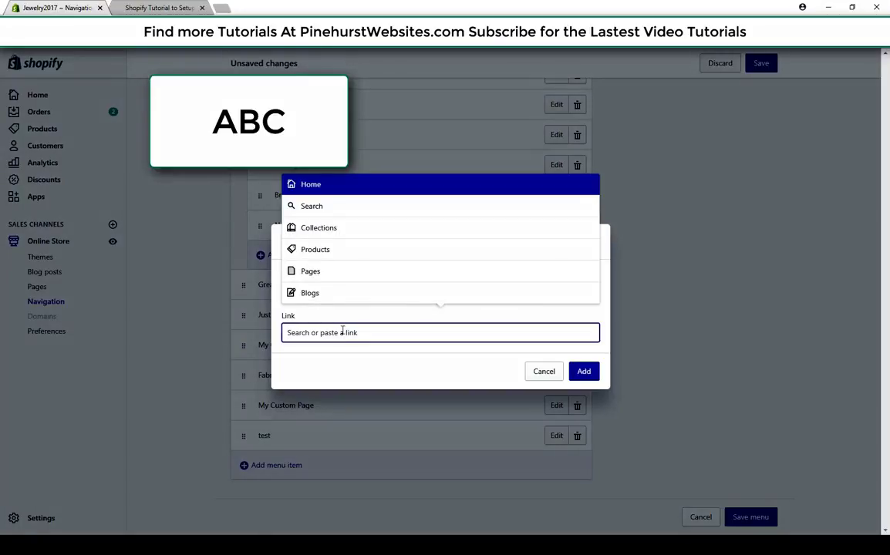
click(337, 194)
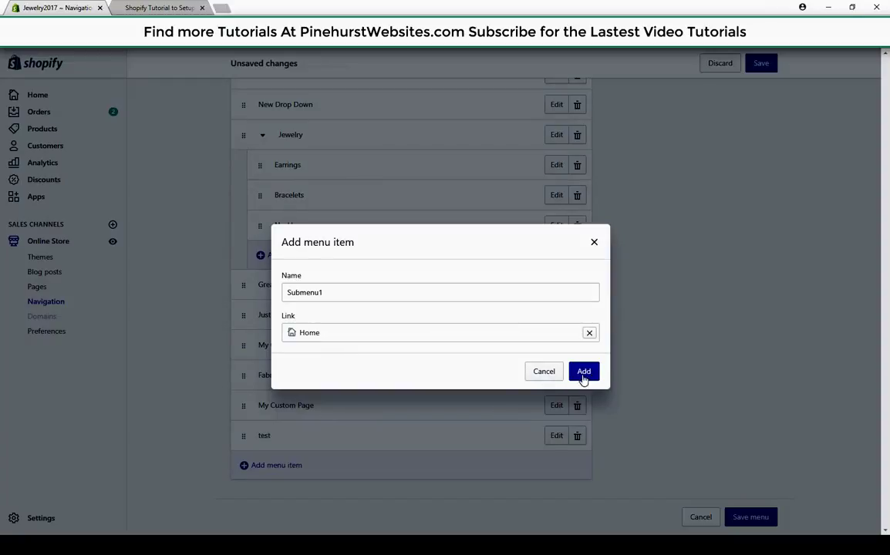
click(583, 373)
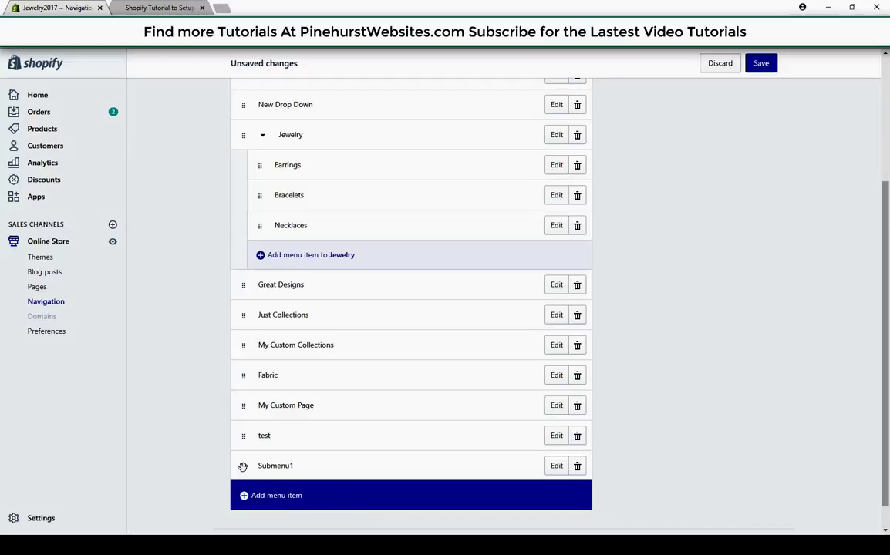
drag(242, 467, 301, 108)
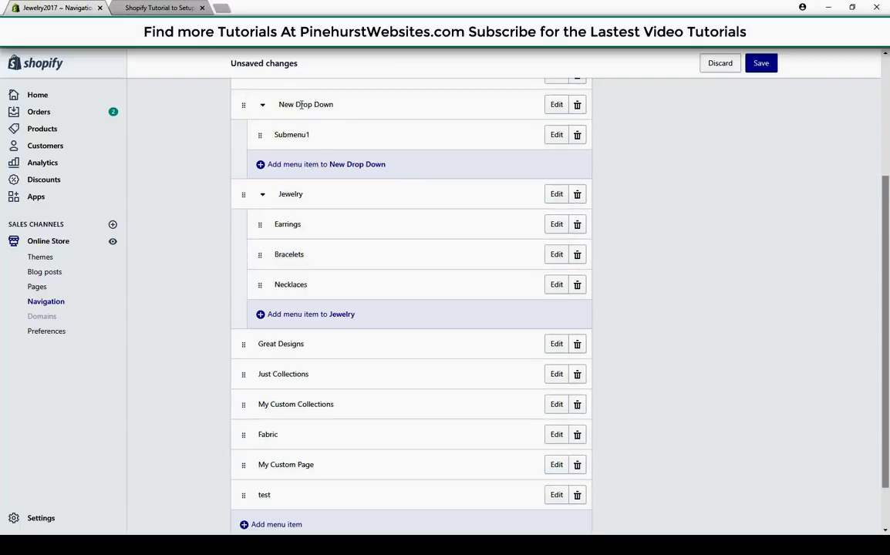
Add a second item under New Drop Down named Submenu2, linked to the product AQUA CHALCEDONY CLOVER PATINA EARRINGS.
click(258, 168)
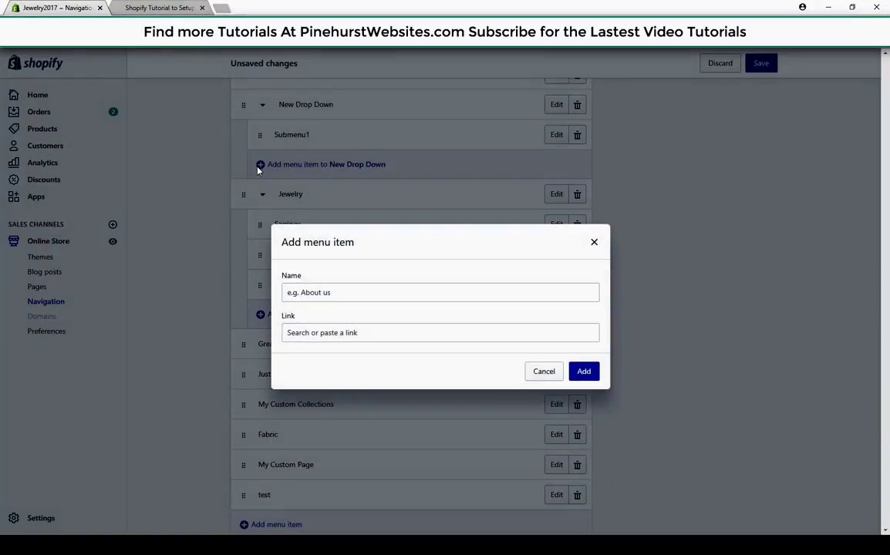
click(332, 291)
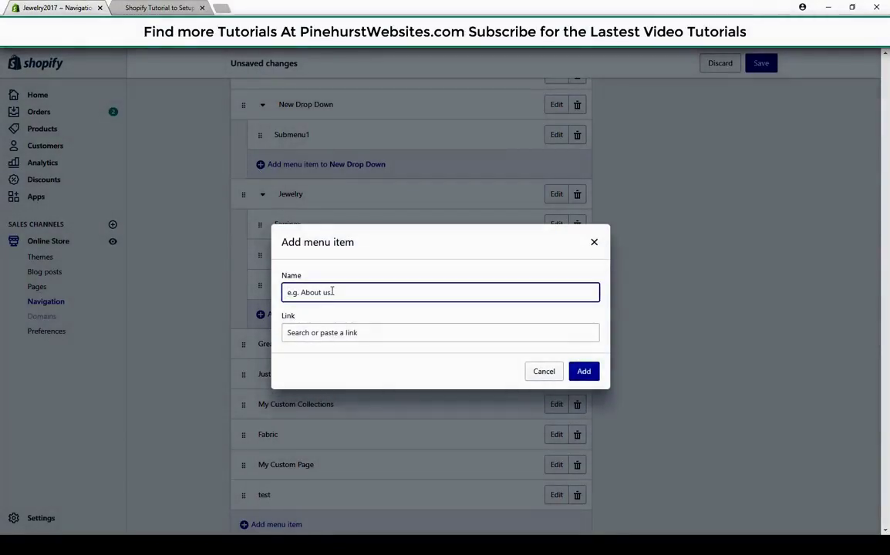
text(Submenu)
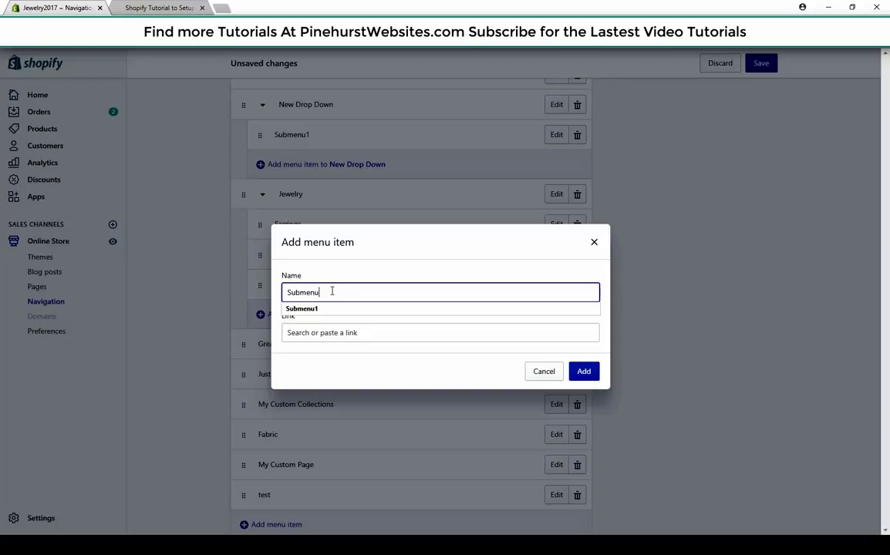
text(2)
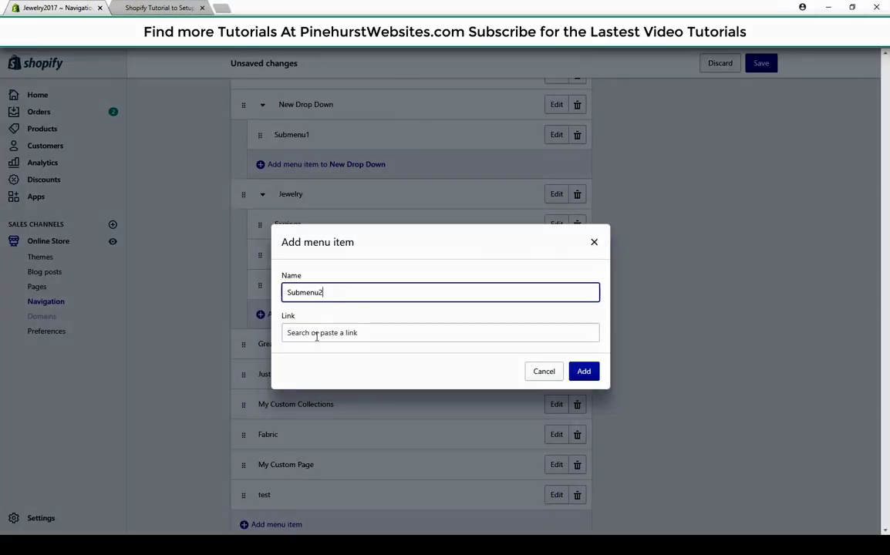
click(316, 335)
click(327, 250)
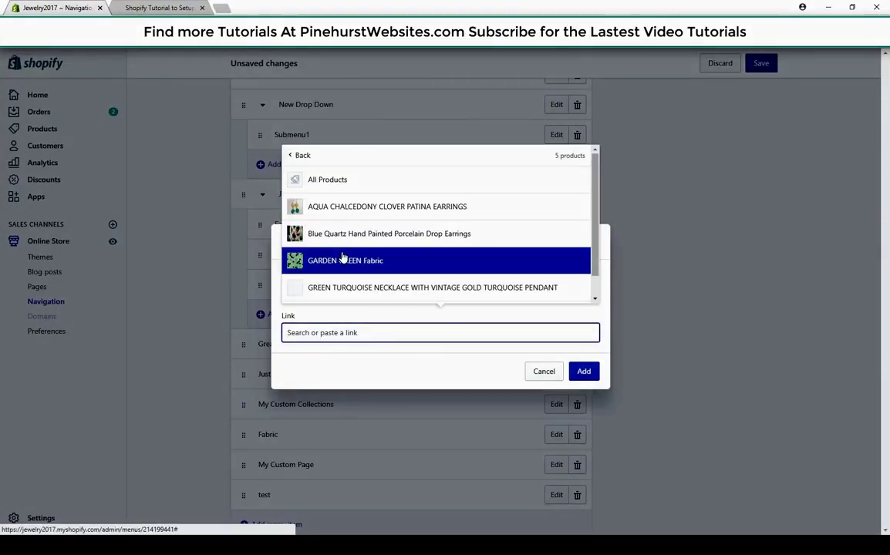
click(345, 214)
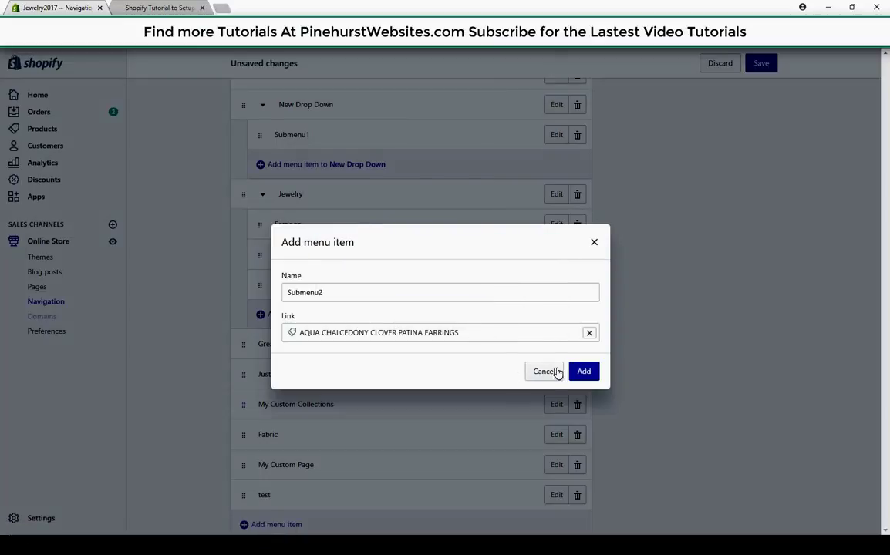
click(585, 372)
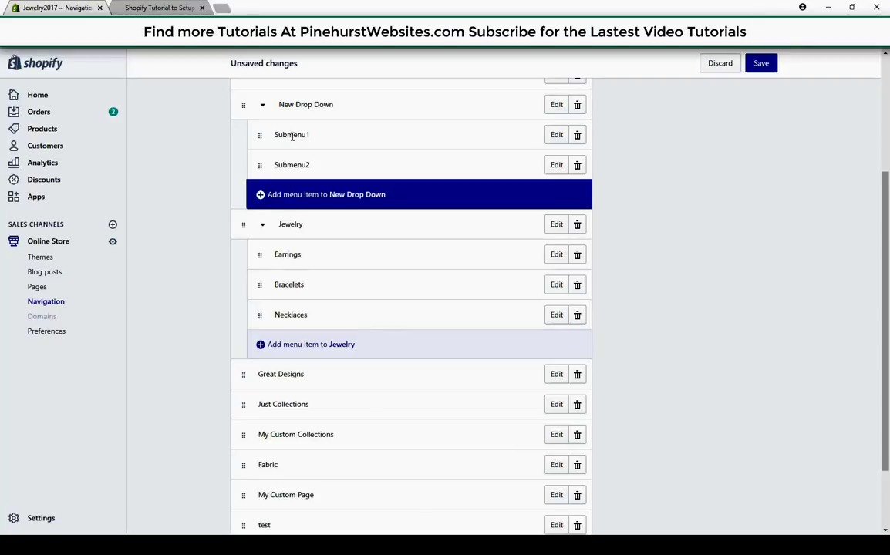
Change Submenu1's link to the Bracelets collection and save the main menu.
click(555, 135)
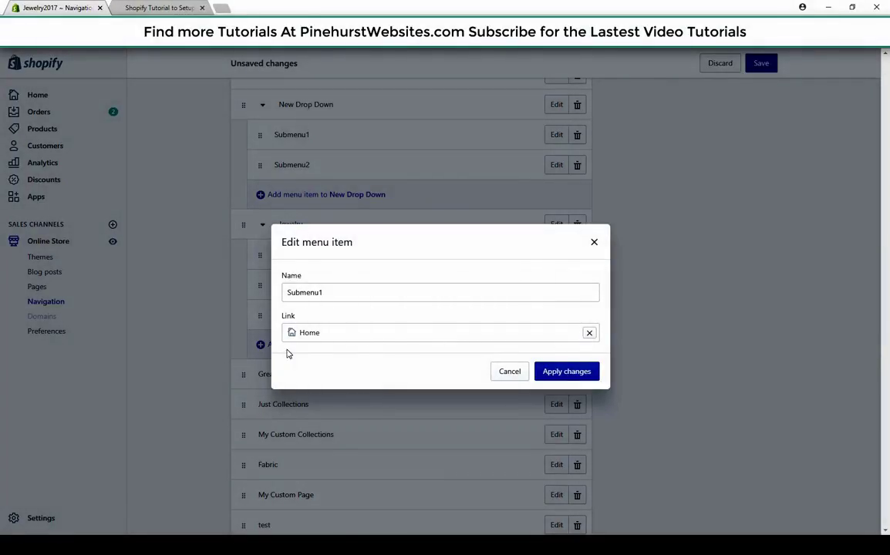
click(588, 333)
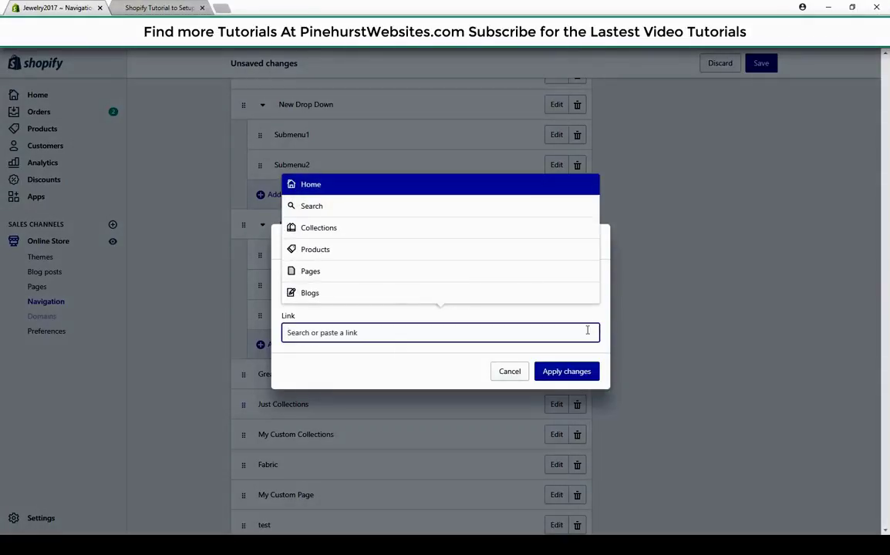
click(359, 230)
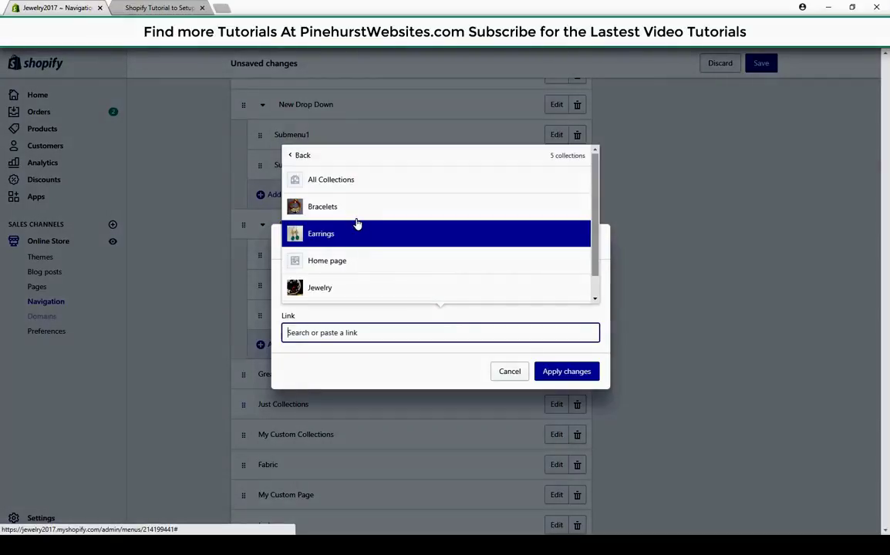
click(352, 207)
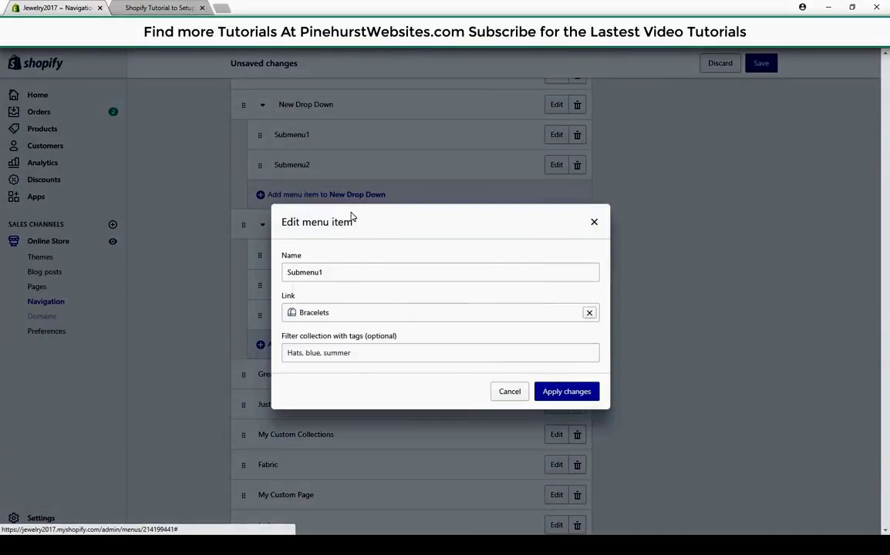
click(563, 400)
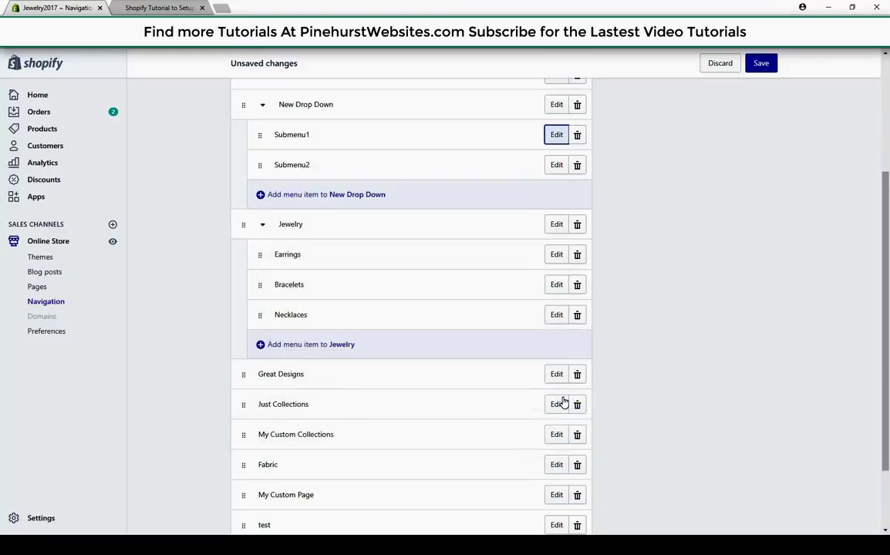
scroll(334, 250, up, 3)
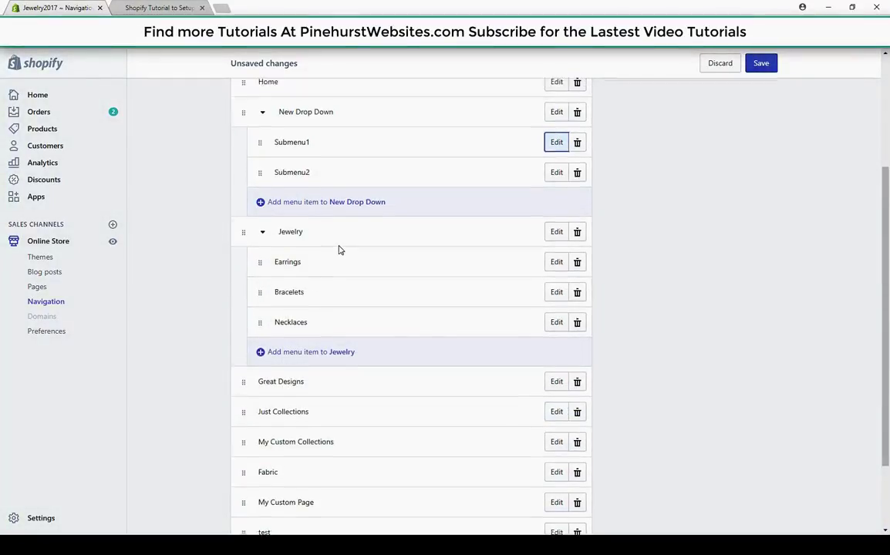
click(759, 65)
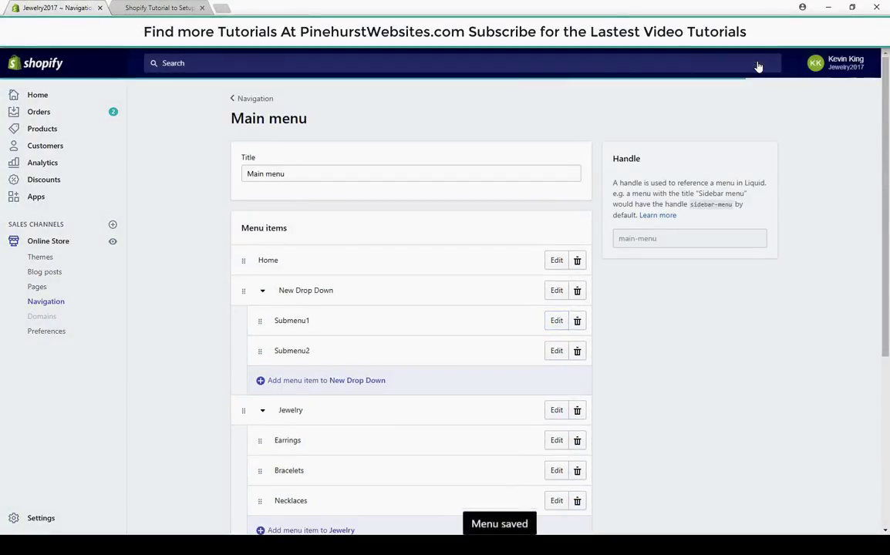
On the storefront, check New Drop Down by following its Submenu1 and Submenu2 links.
click(176, 7)
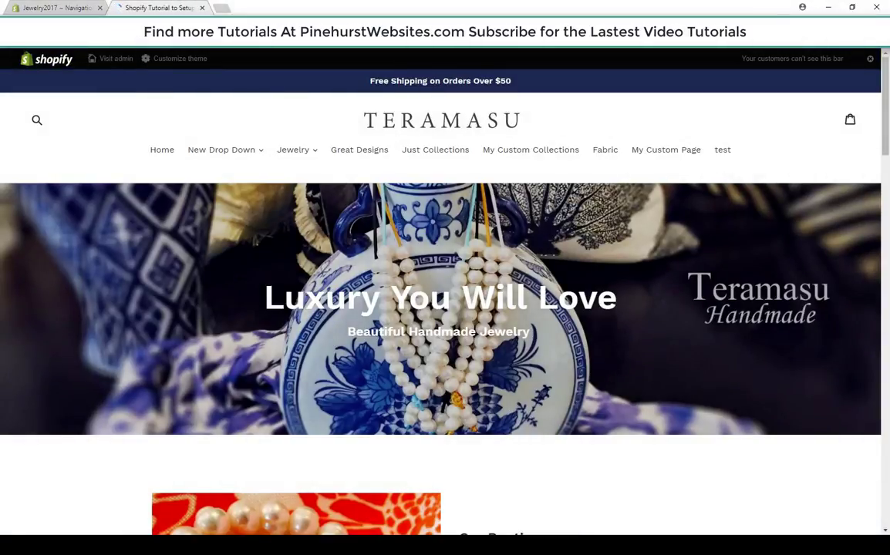
click(233, 156)
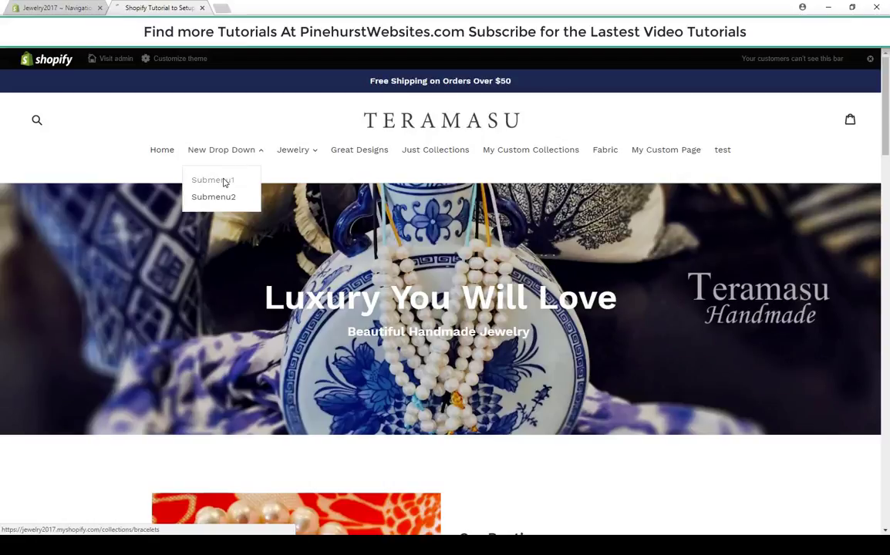
click(224, 181)
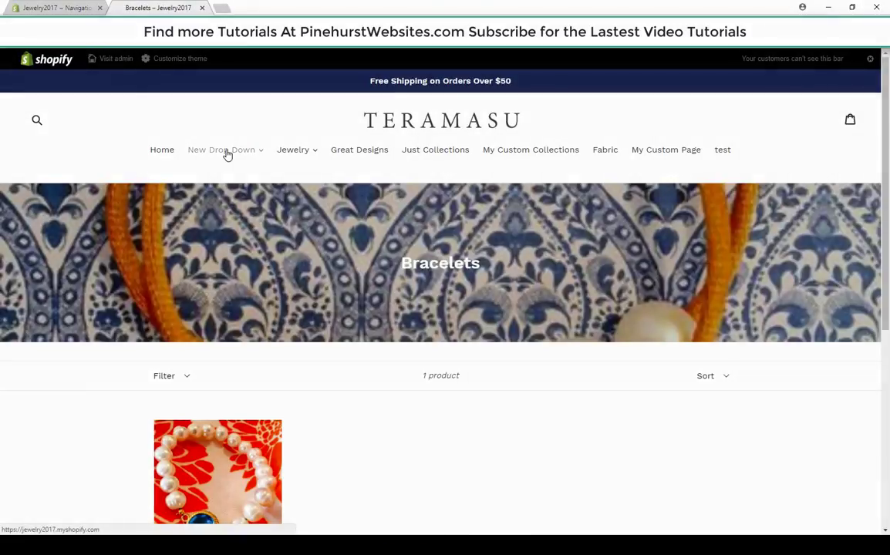
click(228, 153)
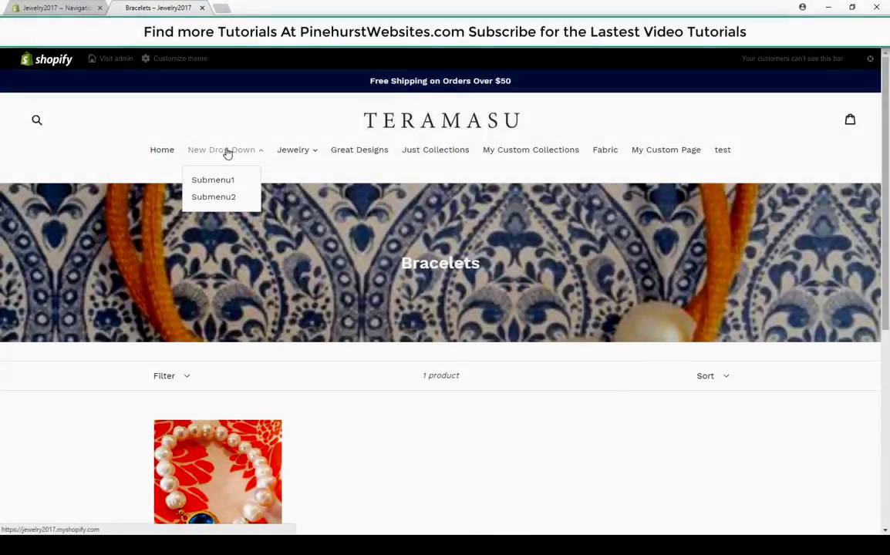
click(227, 199)
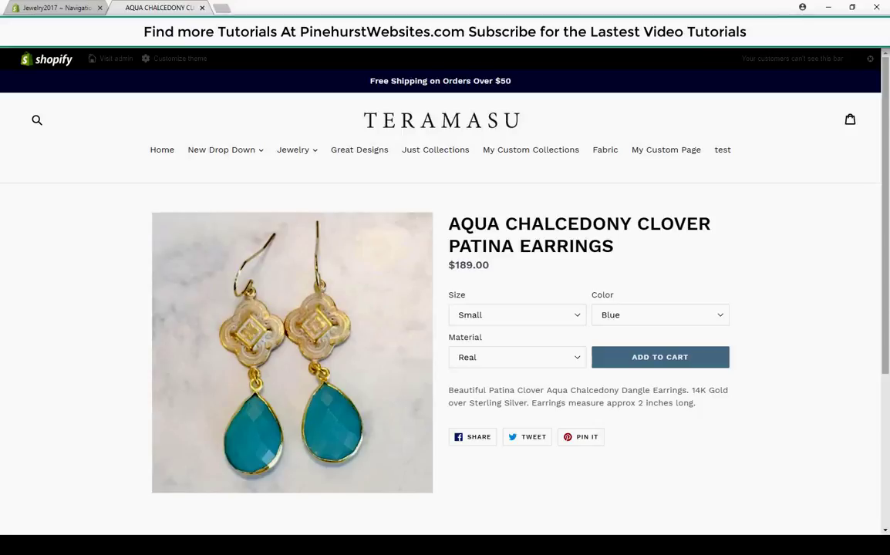
Copy the aqua chalcedony earrings product page URL and remove the Bracelets link from Submenu1 in the main menu.
right_click(240, 31)
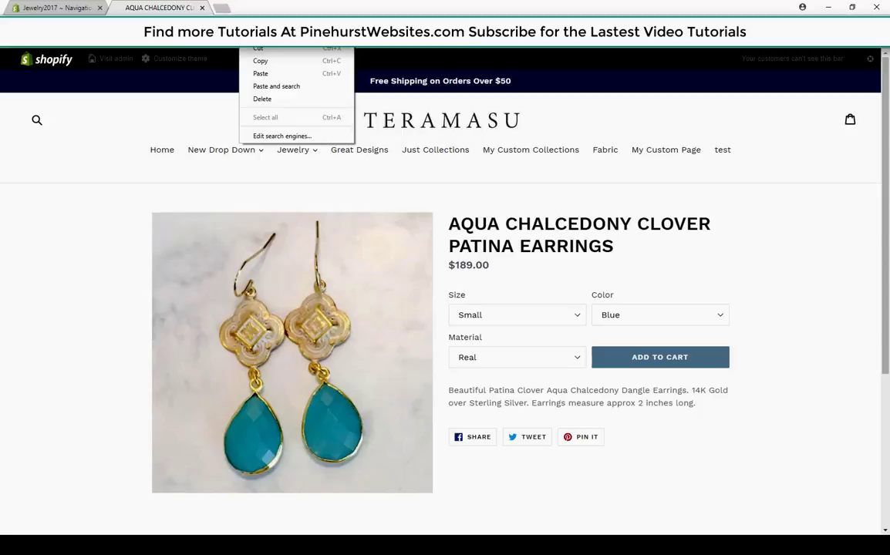
click(269, 65)
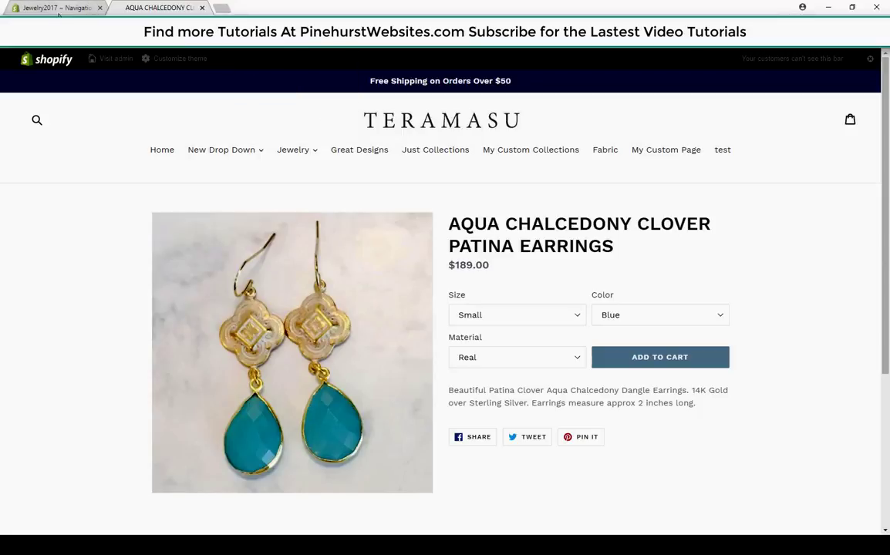
click(90, 7)
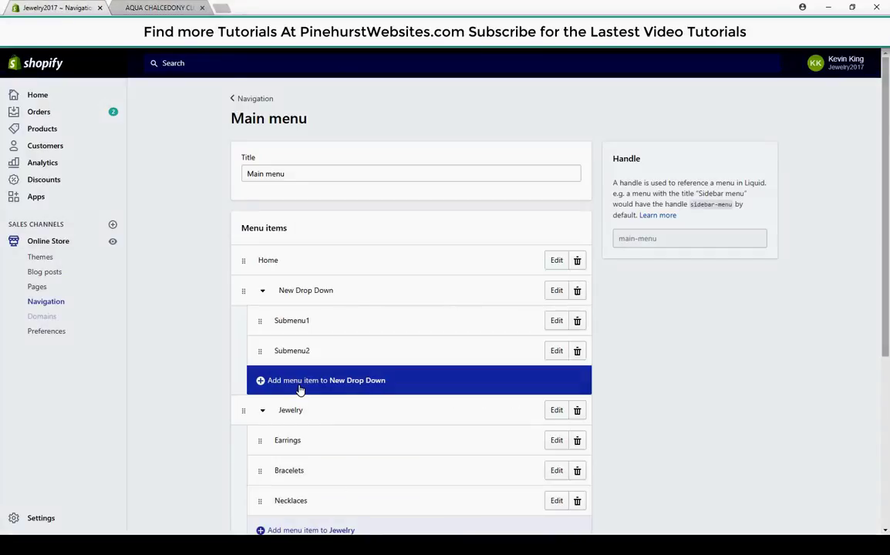
click(555, 321)
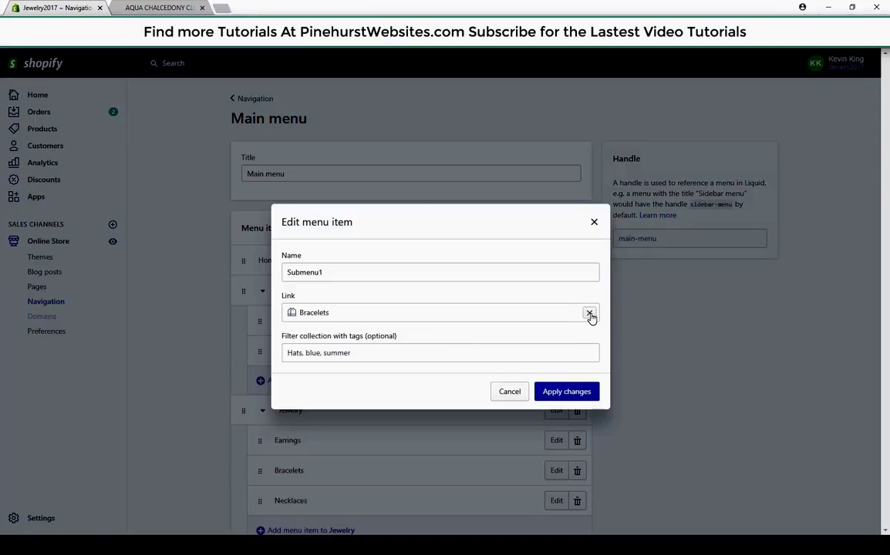
click(589, 315)
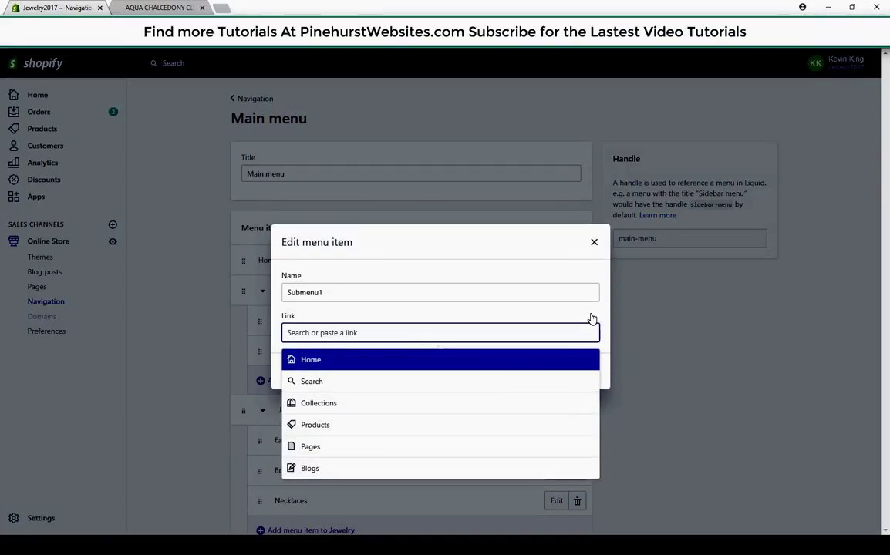
click(353, 454)
right_click(329, 332)
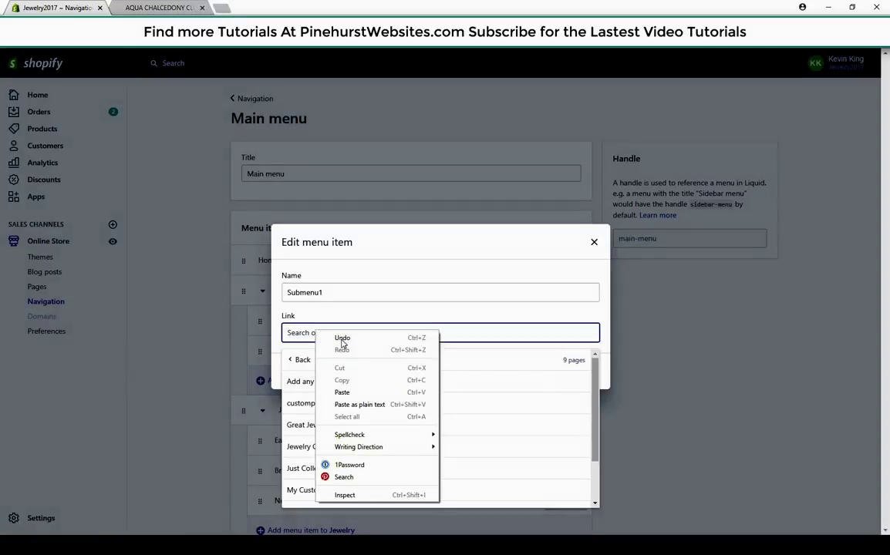
click(347, 392)
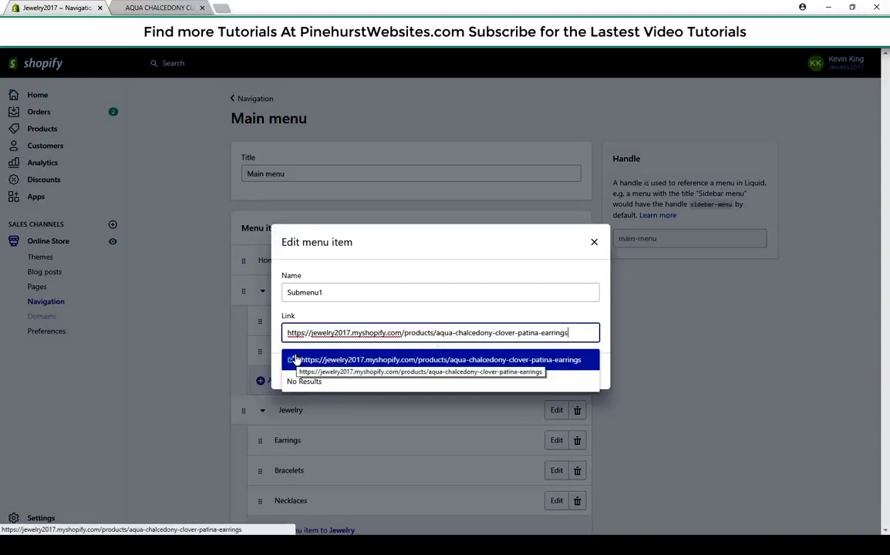
click(403, 309)
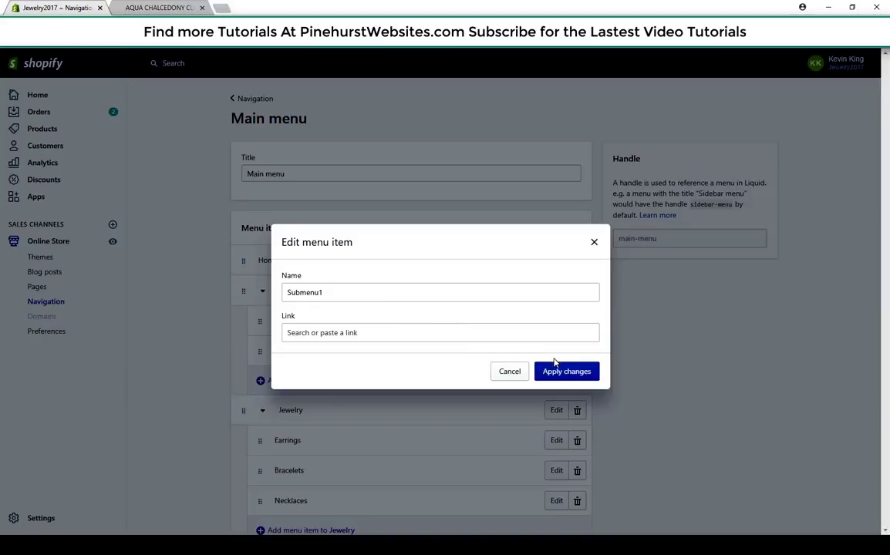
click(347, 333)
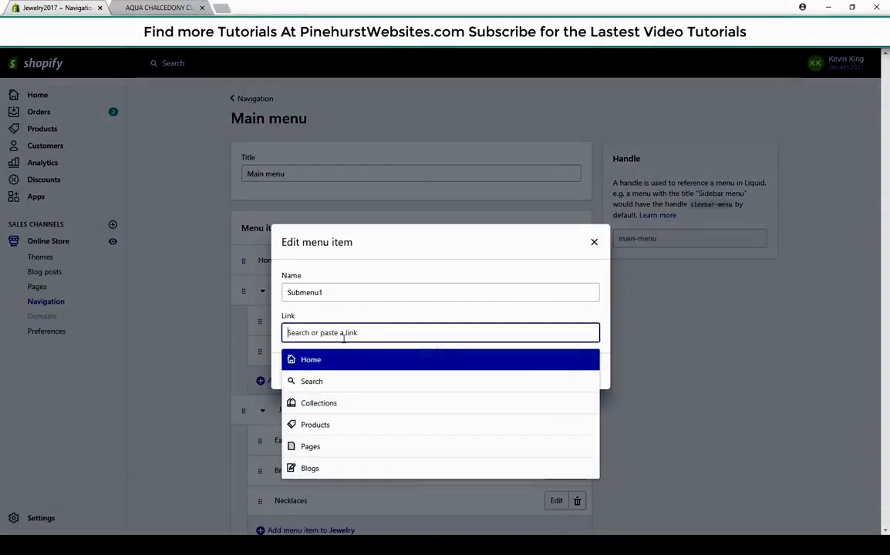
click(321, 455)
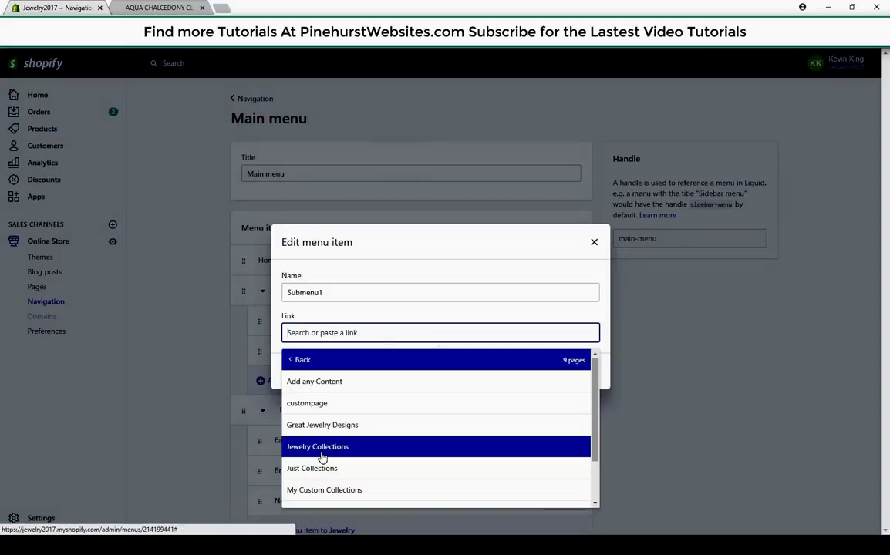
right_click(303, 333)
click(339, 393)
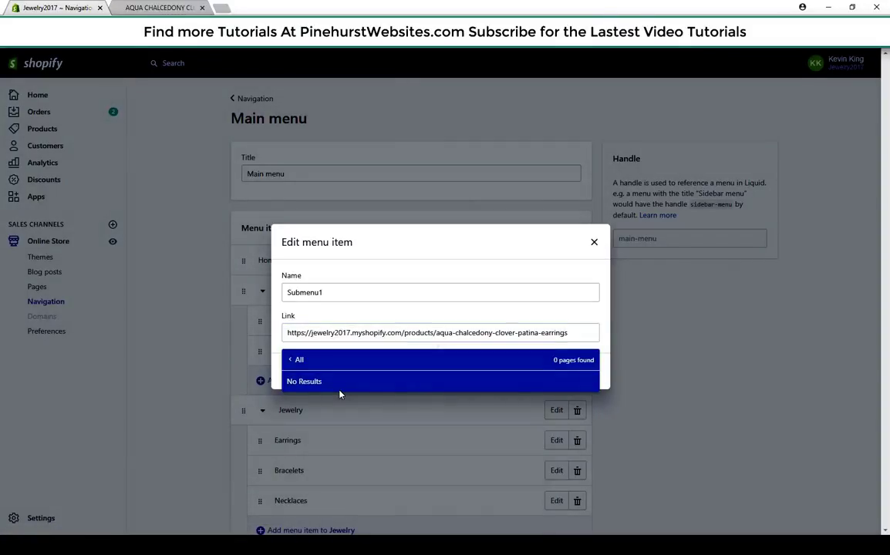
click(301, 364)
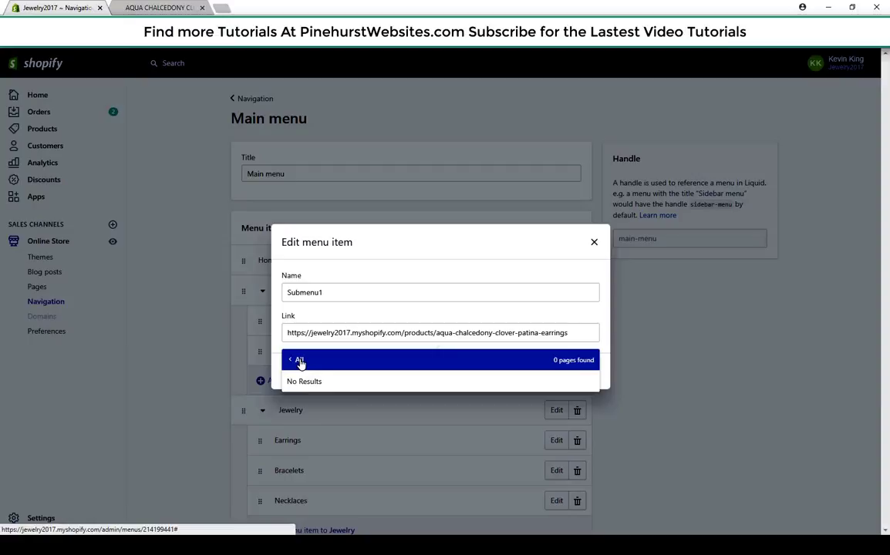
click(300, 363)
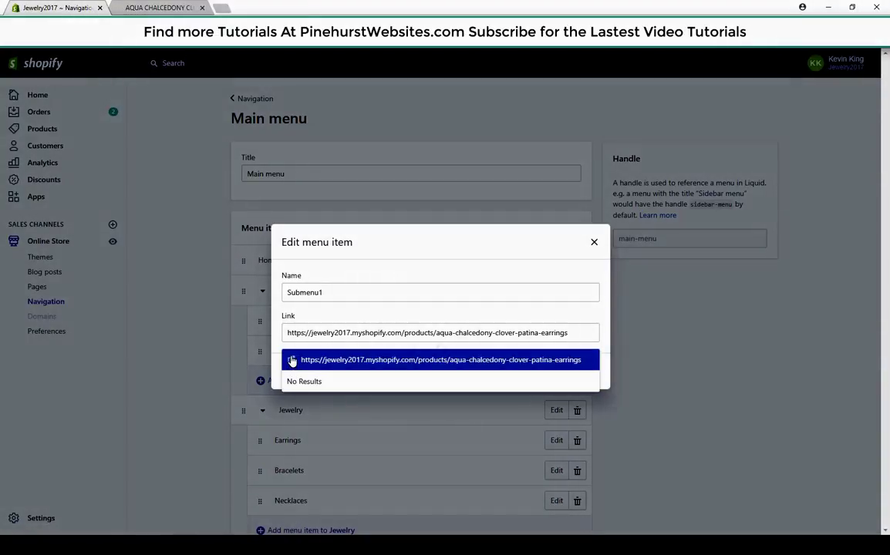
click(299, 359)
click(563, 371)
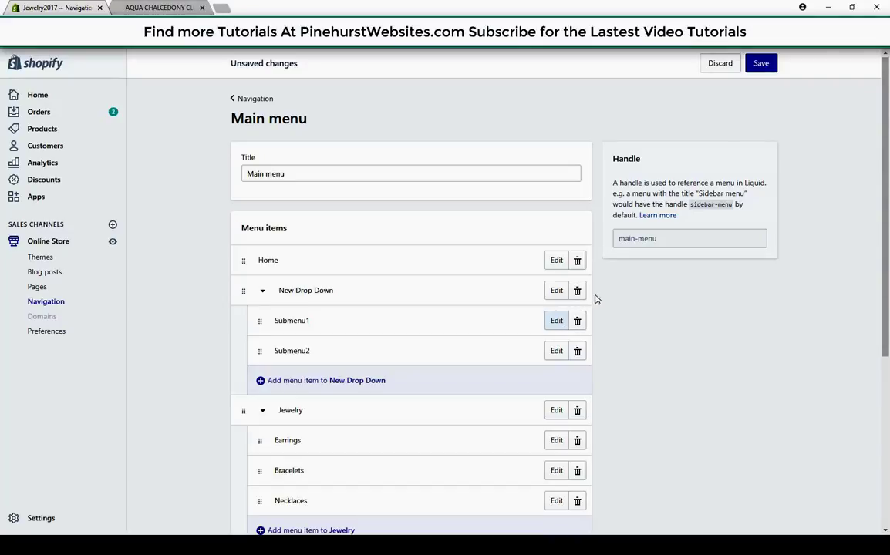
Save the main menu and expand New Drop Down on the storefront to view its submenu items.
click(761, 63)
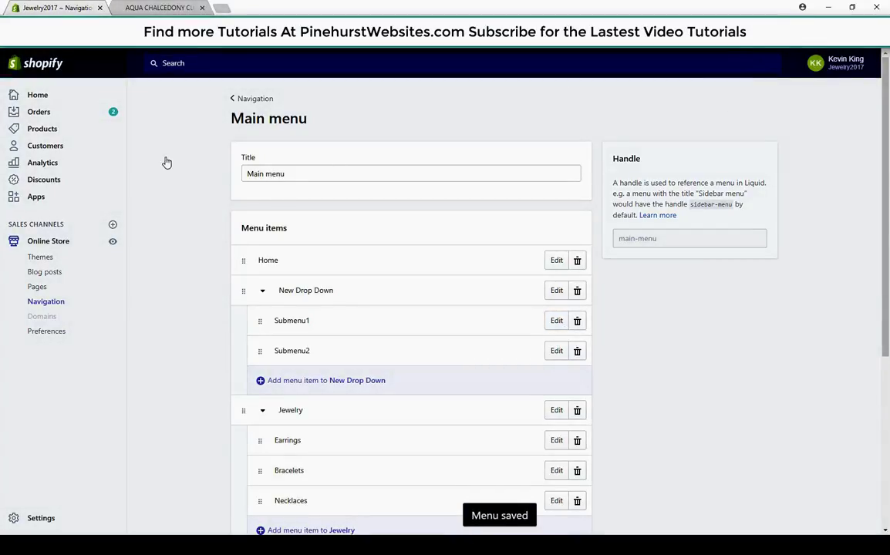
click(158, 8)
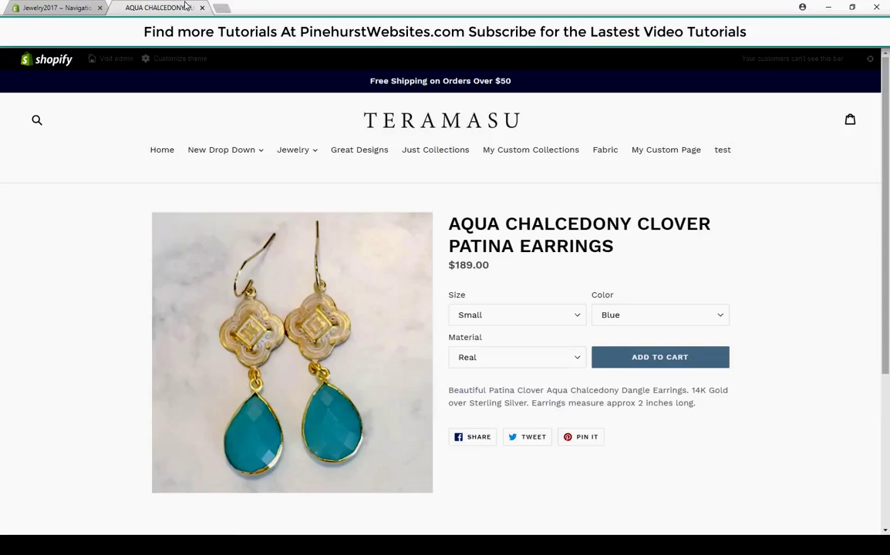
click(228, 153)
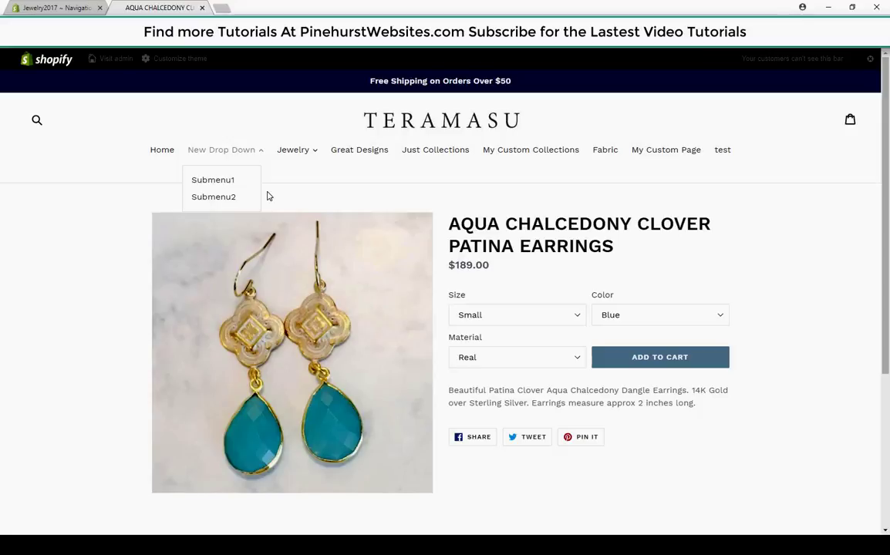
Open the Pinehurst Websites site in a new browser tab and go to its blog.
click(219, 9)
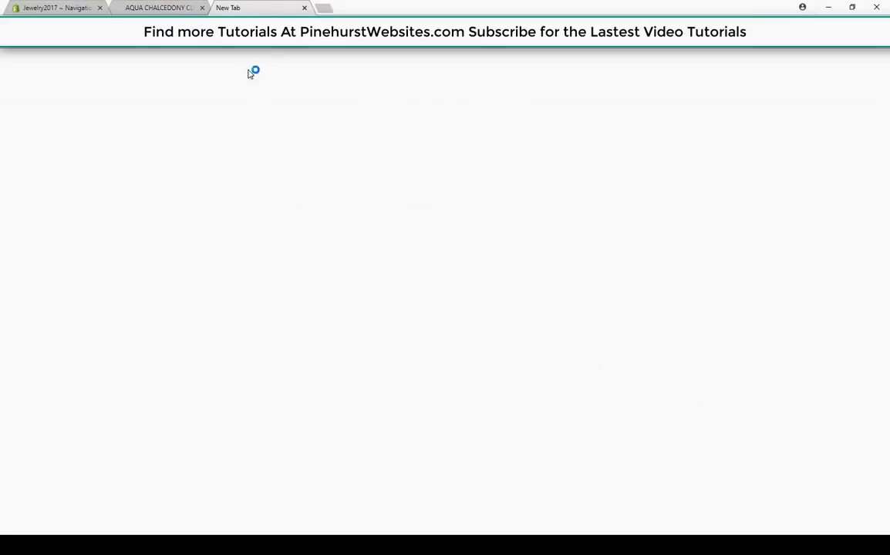
text(pine)
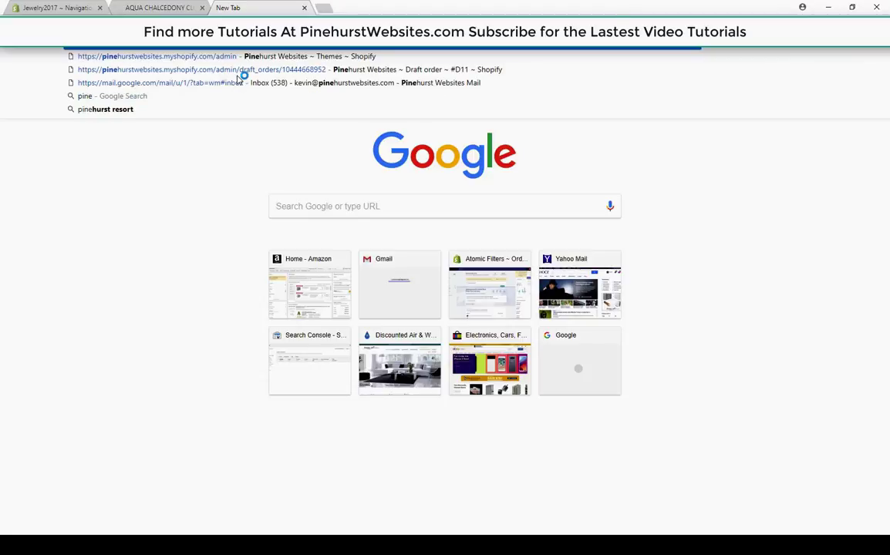
click(238, 77)
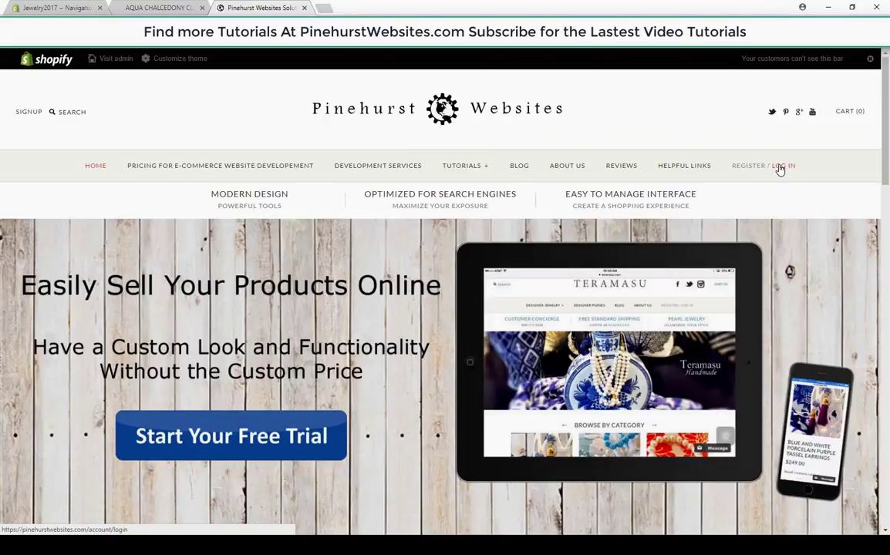
click(517, 169)
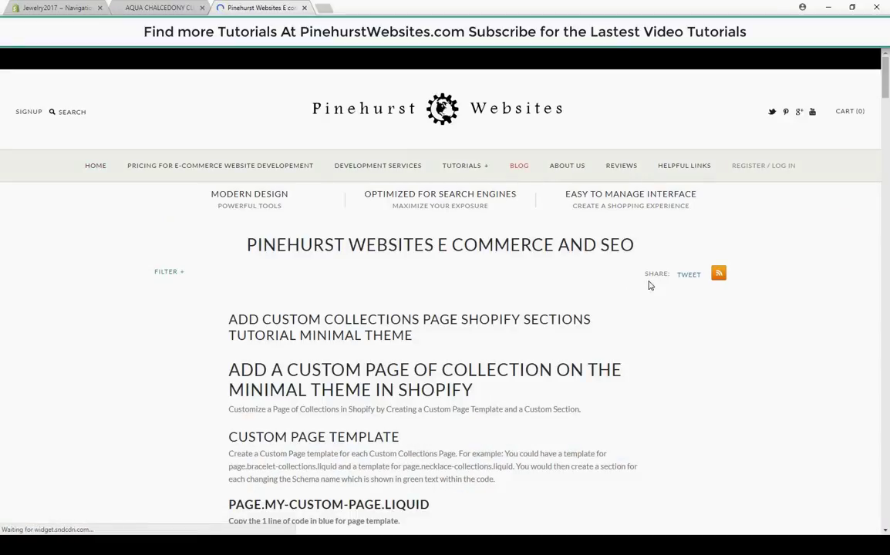
scroll(647, 286, down, 1)
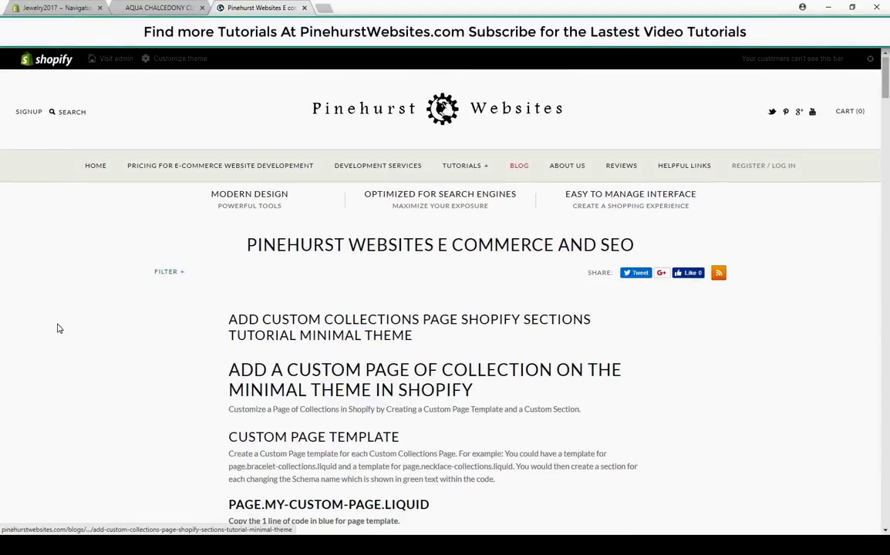
Filter the blog posts by the Submenus tag and open the full article on easily creating nested menus on Shopify websites.
click(171, 274)
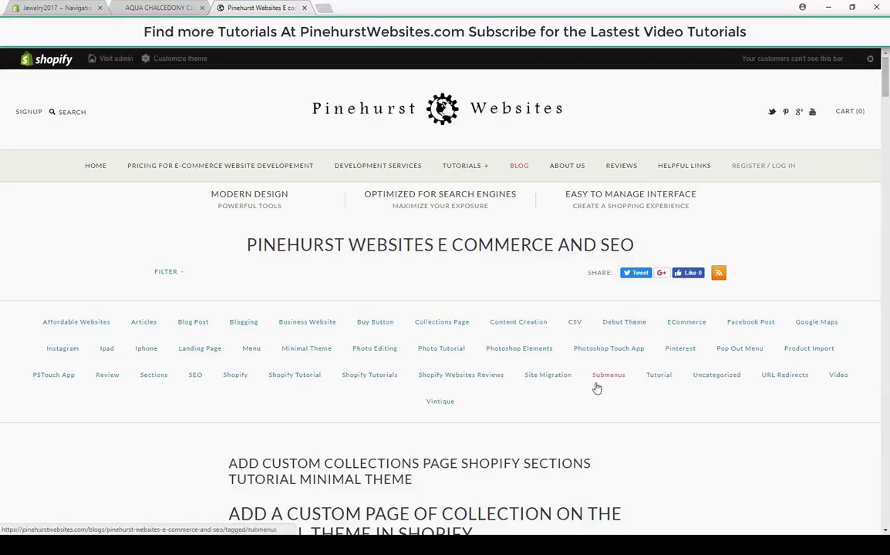
click(609, 377)
scroll(608, 378, down, 1)
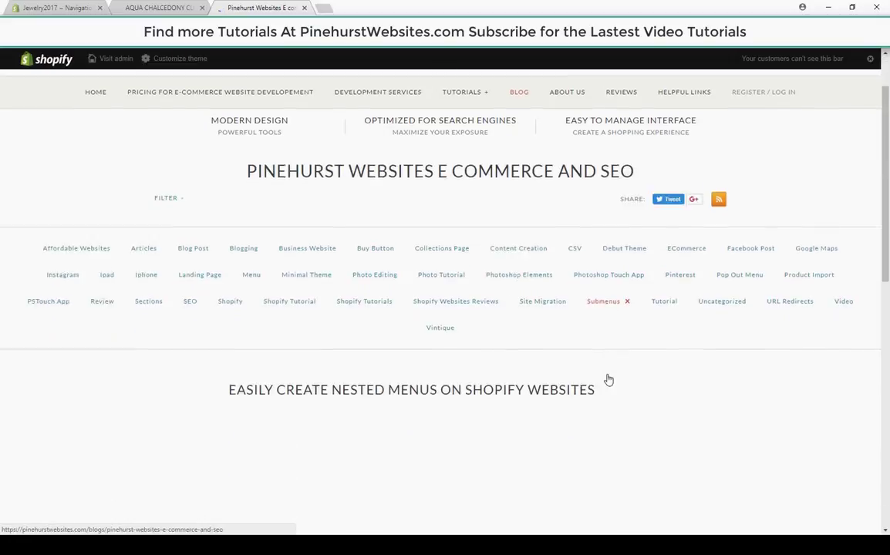
scroll(608, 379, down, 2)
scroll(608, 379, down, 4)
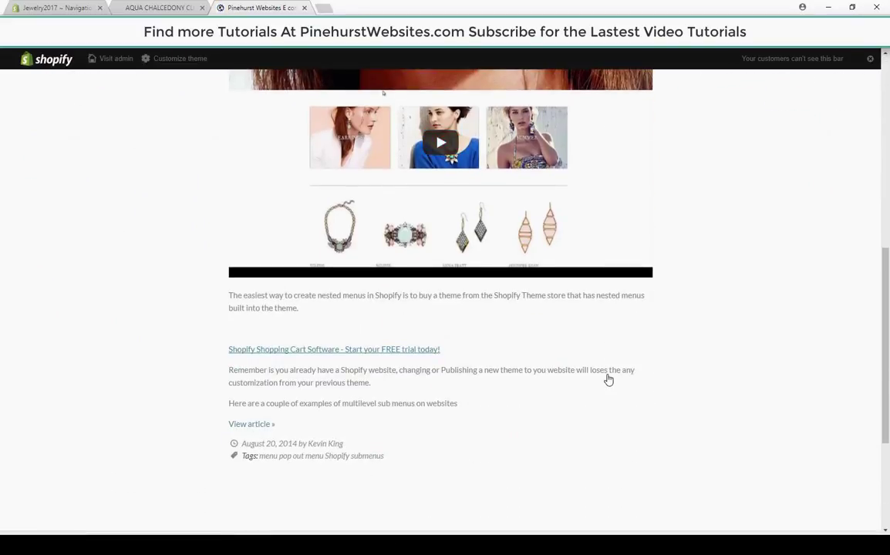
click(256, 426)
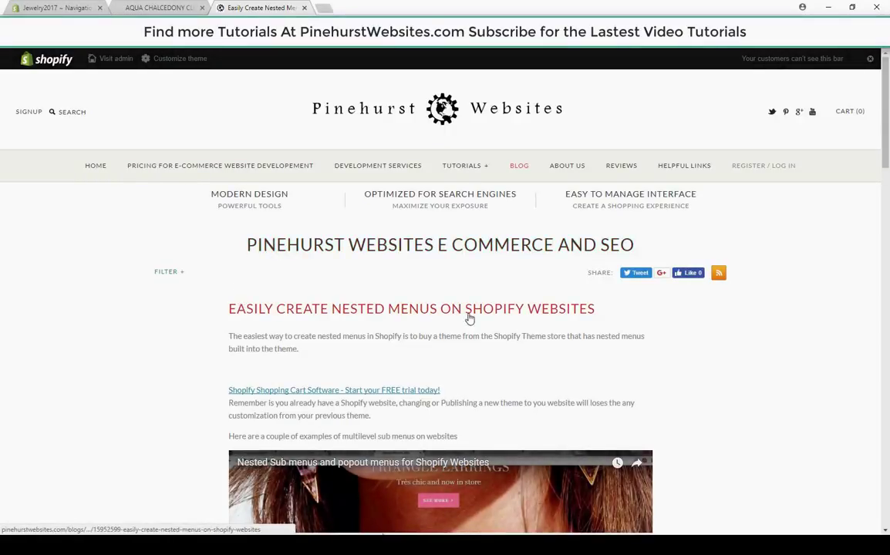
Review the nested menus article for its theme examples, list of themes supporting multilevel submenus, and embedded video.
scroll(601, 312, down, 4)
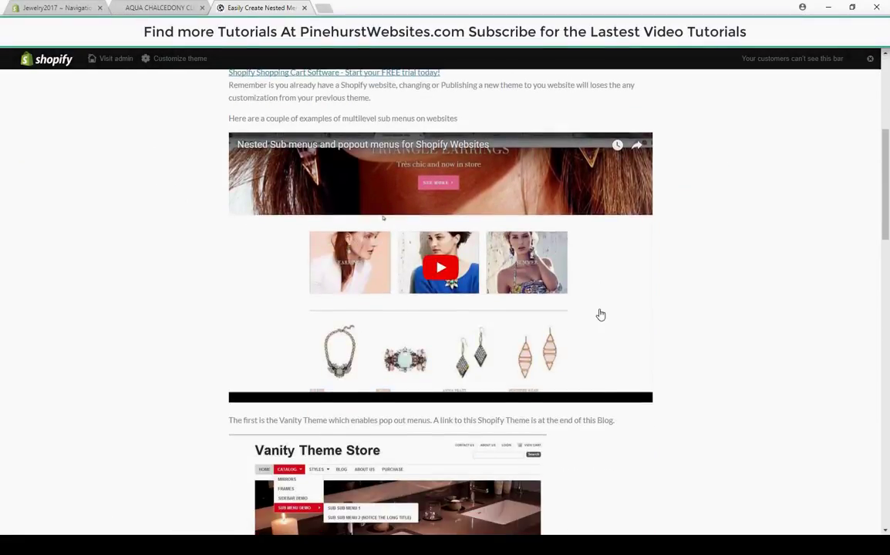
scroll(600, 313, down, 3)
scroll(601, 315, down, 12)
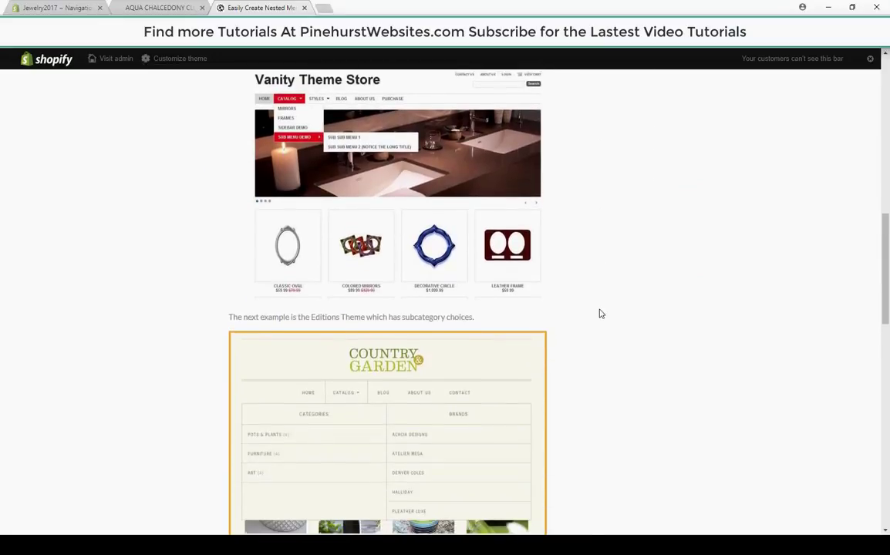
scroll(601, 314, up, 4)
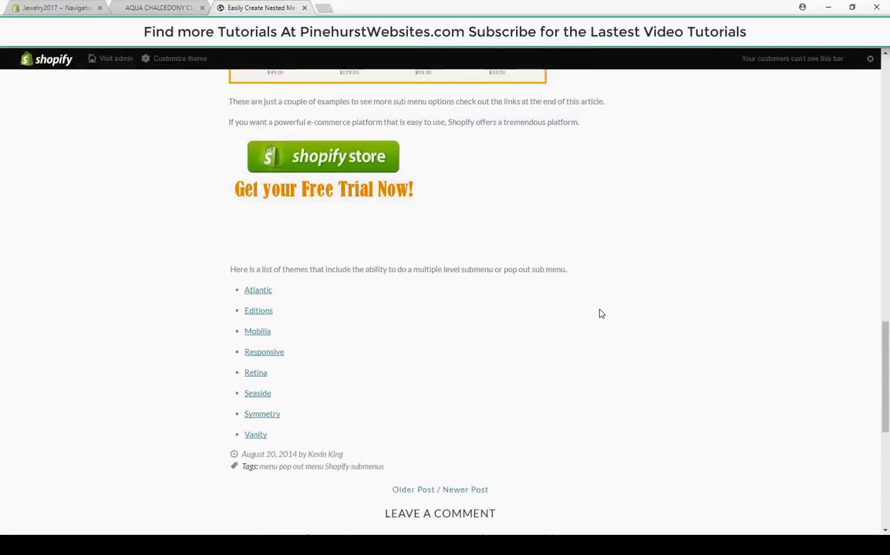
scroll(598, 315, up, 20)
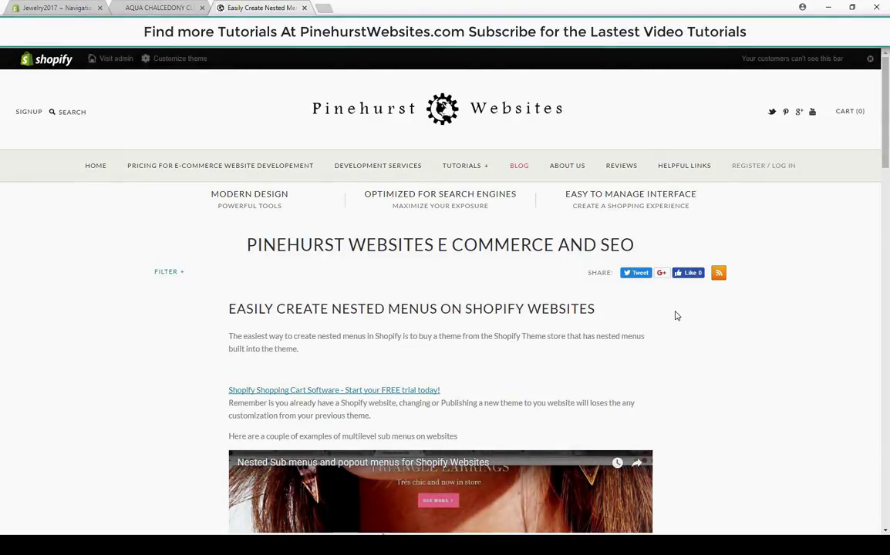
scroll(675, 315, down, 3)
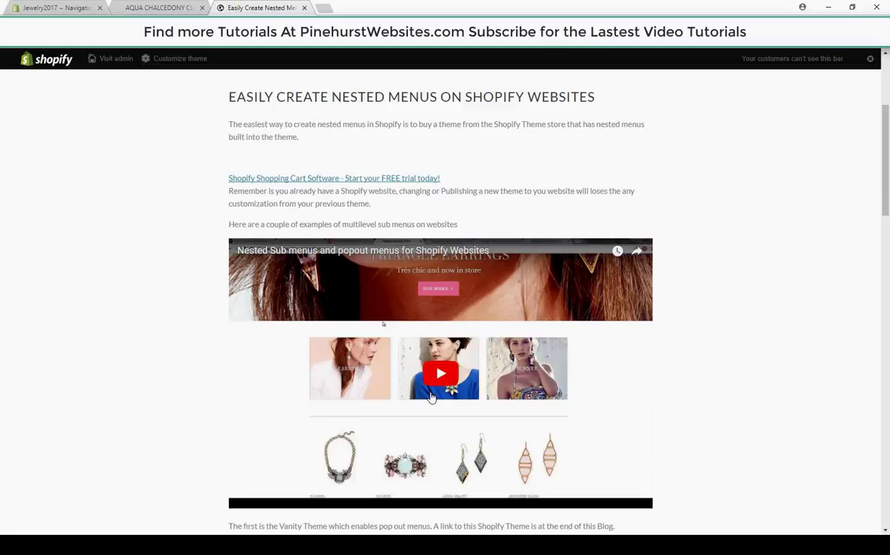
scroll(638, 400, up, 3)
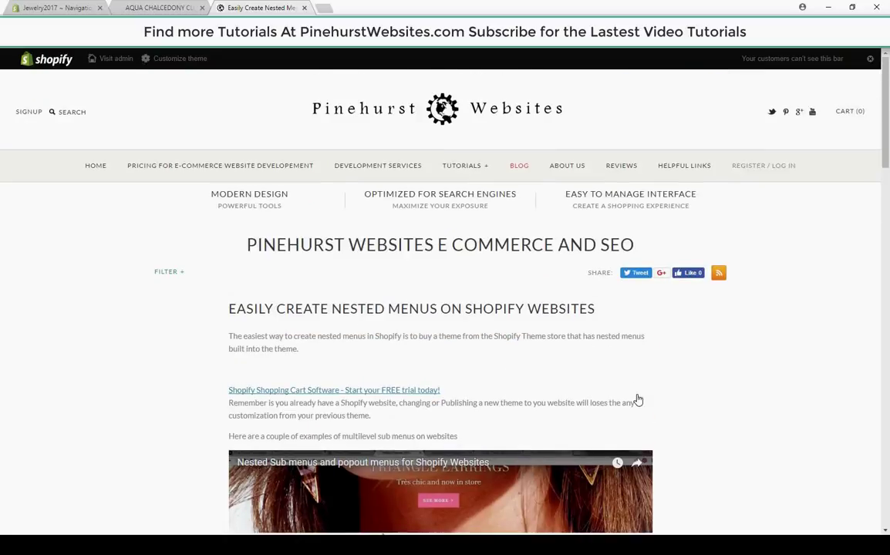